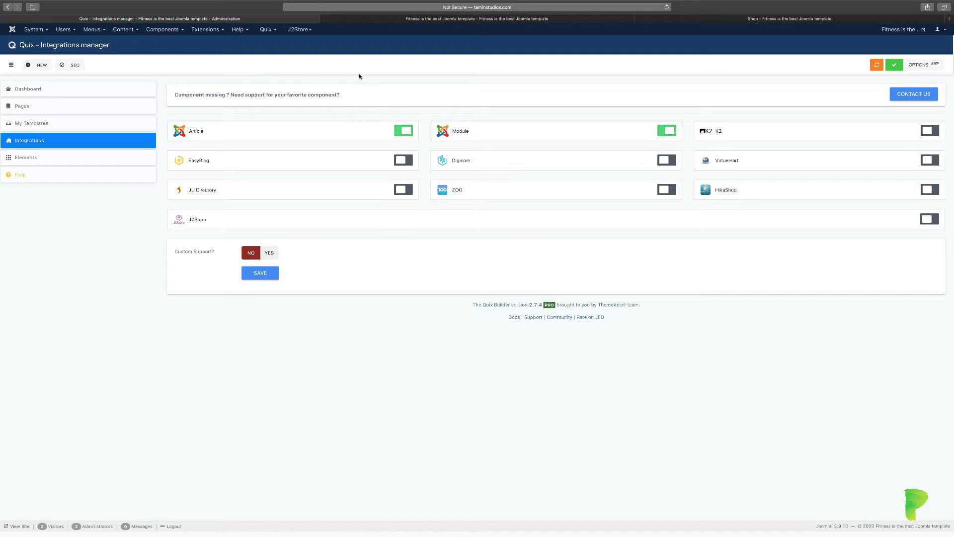
Glance at the Shop page tab, then return to the Quix Integrations manager tab.
left_click(412, 20)
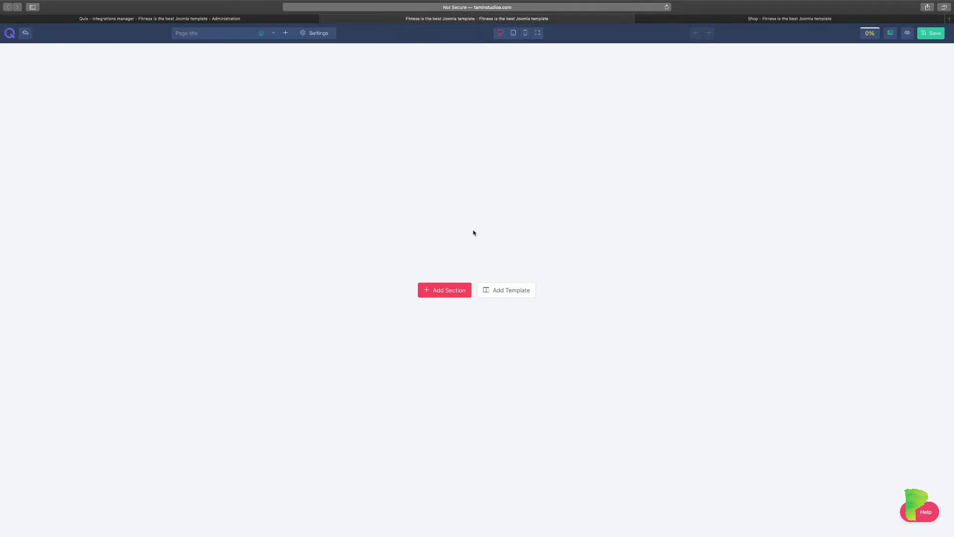
left_click(685, 19)
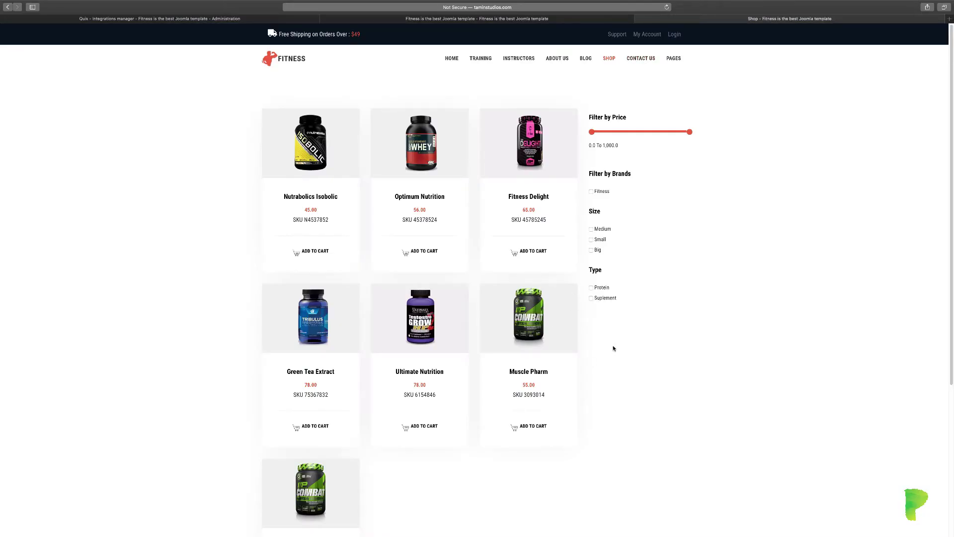
scroll(614, 348, "down", 5)
scroll(615, 347, "up", 5)
left_click(179, 19)
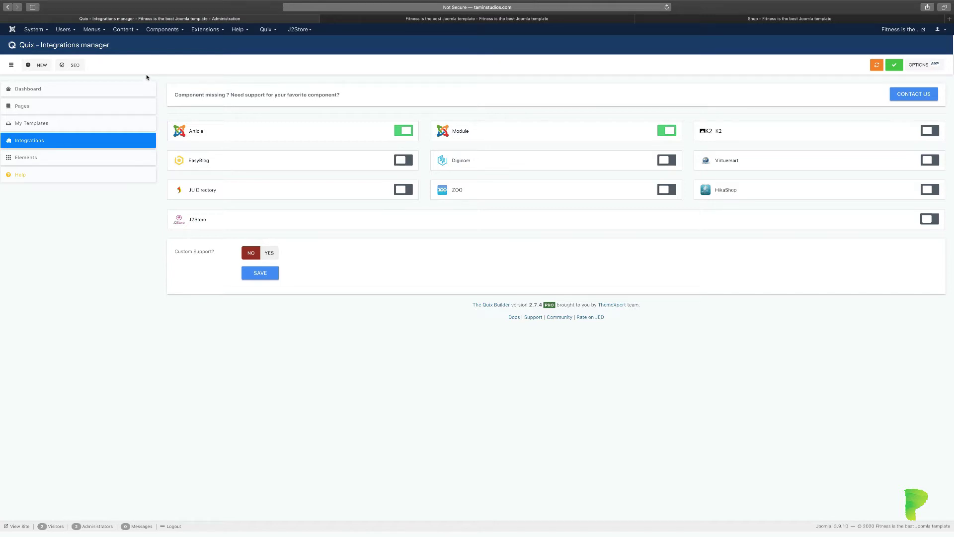
Create a new article from Content > Articles and title it 'Quix Page Builder'.
left_click(134, 32)
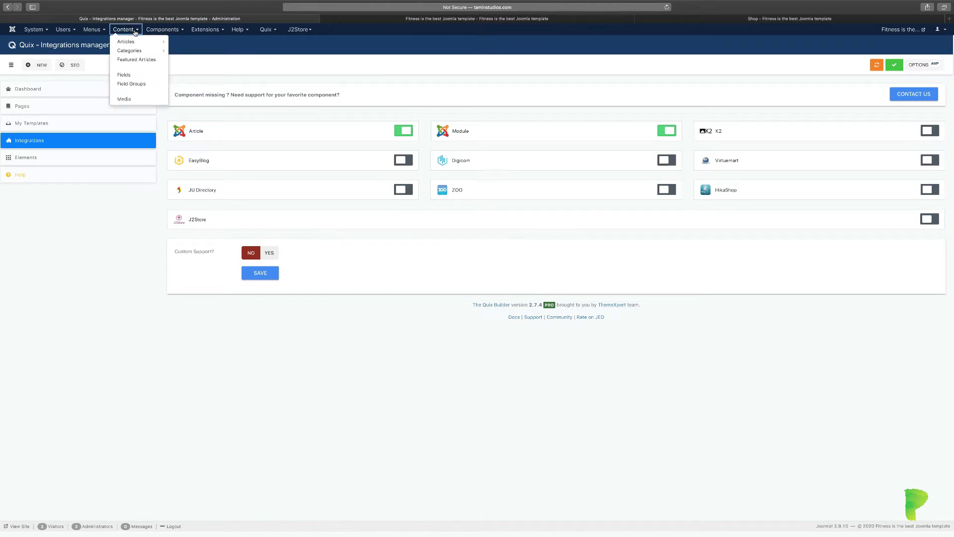
mouse_move(135, 43)
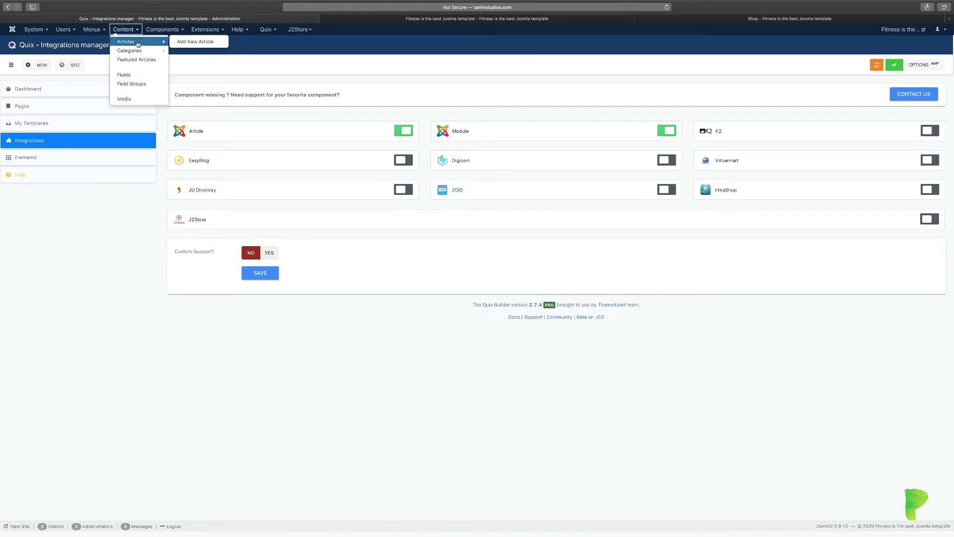
left_click(198, 43)
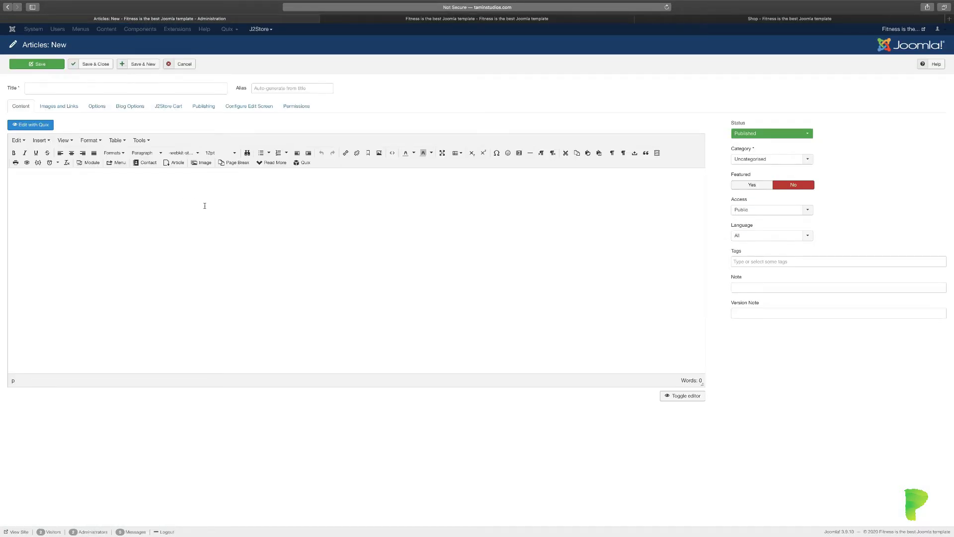
left_click(250, 238)
left_click(128, 88)
type("Quiz")
type("x Page")
type(" Builder")
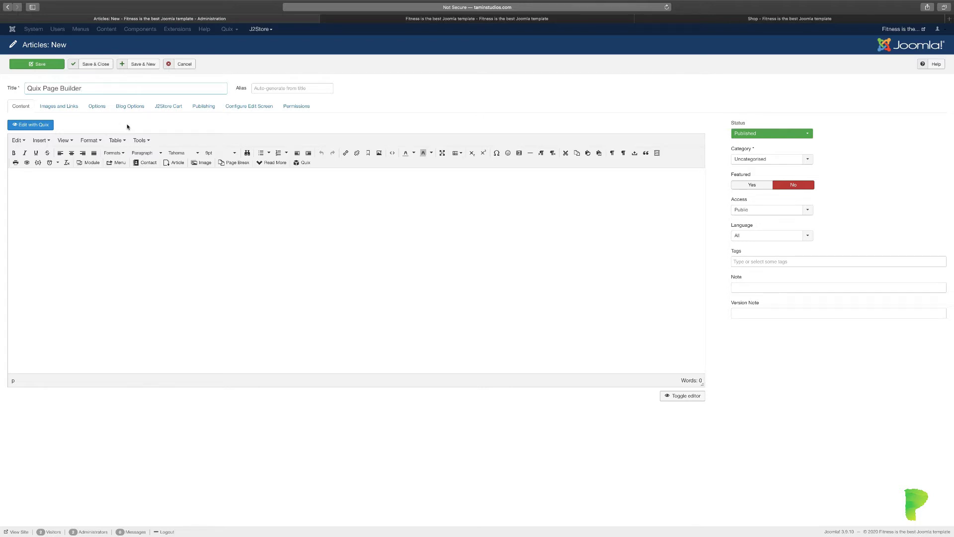
left_click(59, 108)
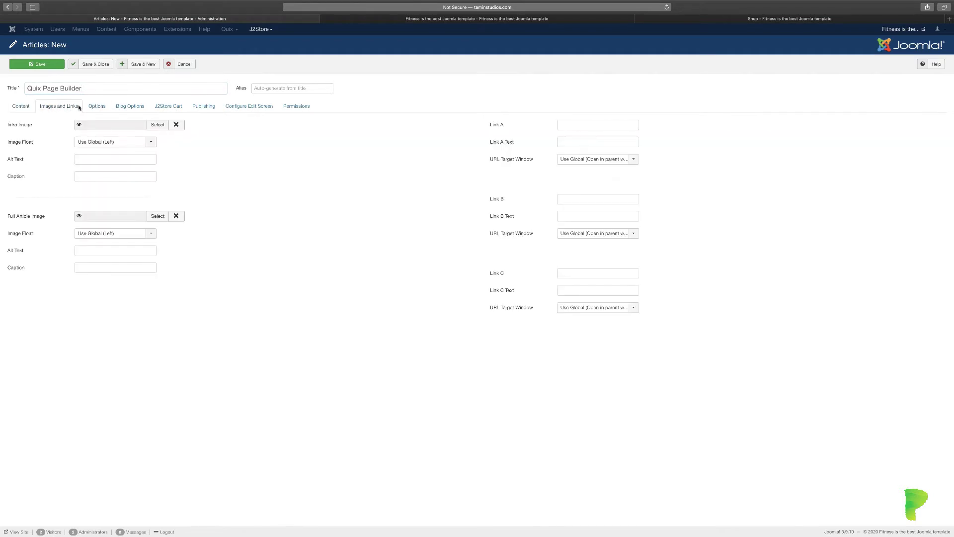
left_click(97, 106)
left_click(123, 107)
left_click(166, 107)
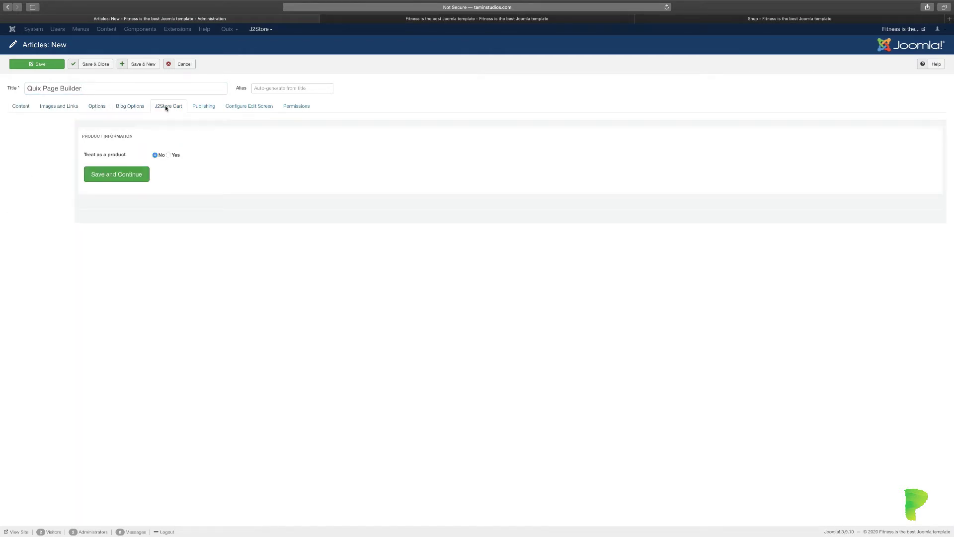
left_click(200, 109)
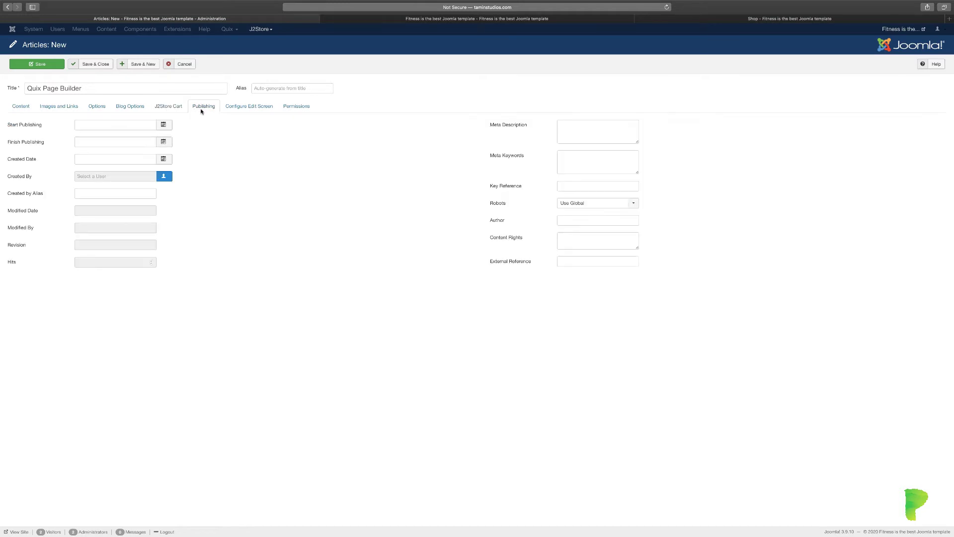
left_click(258, 108)
left_click(304, 108)
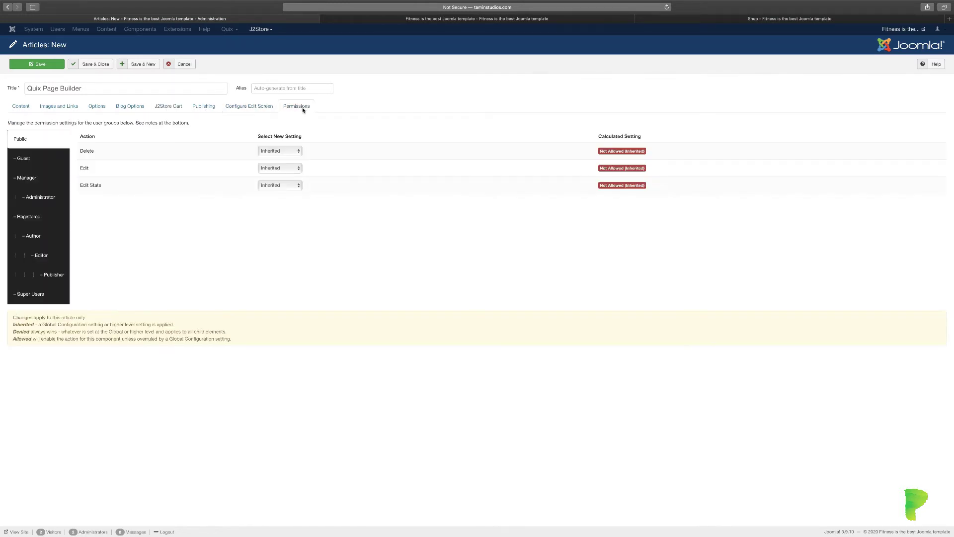
left_click(207, 109)
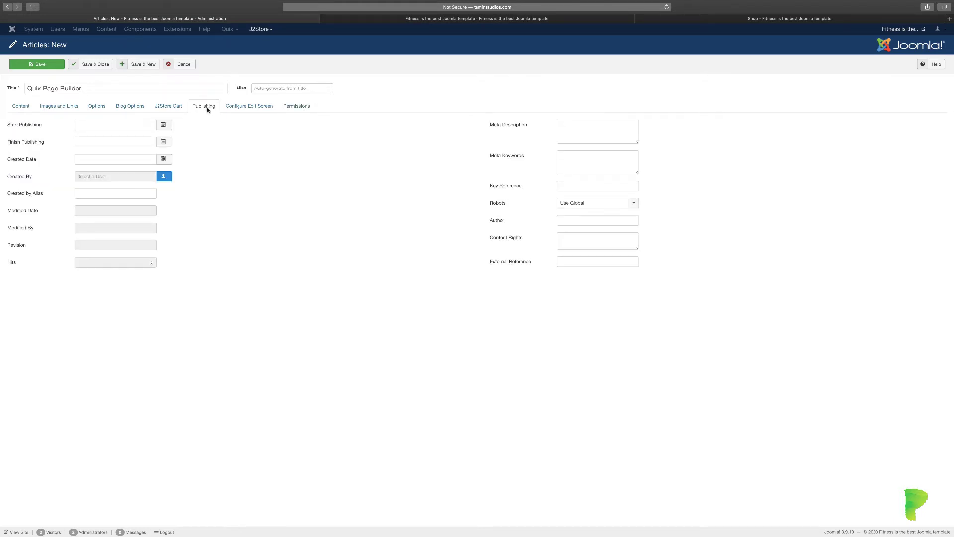
left_click(21, 107)
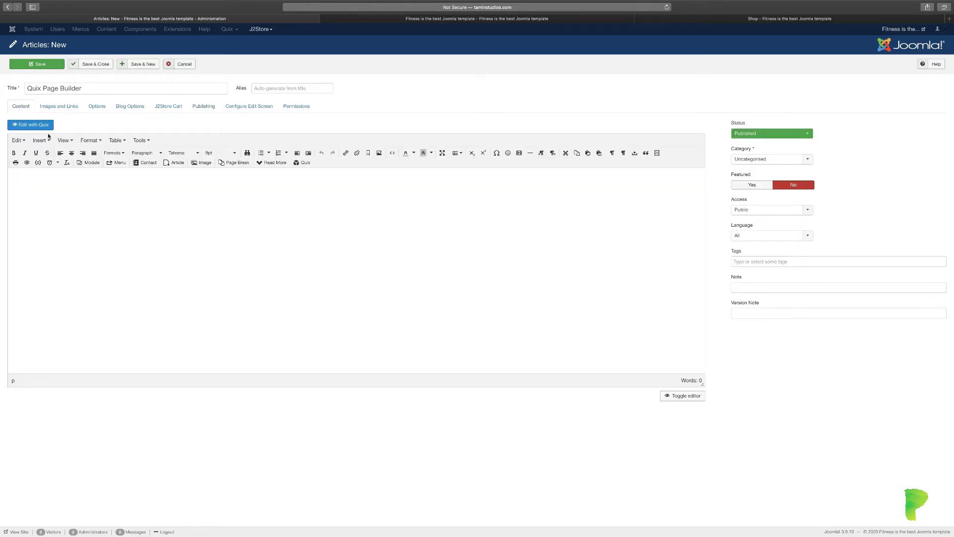
Review the Images and Links and Options tabs, leaving Linked Titles and all display options at Use Global.
left_click(58, 106)
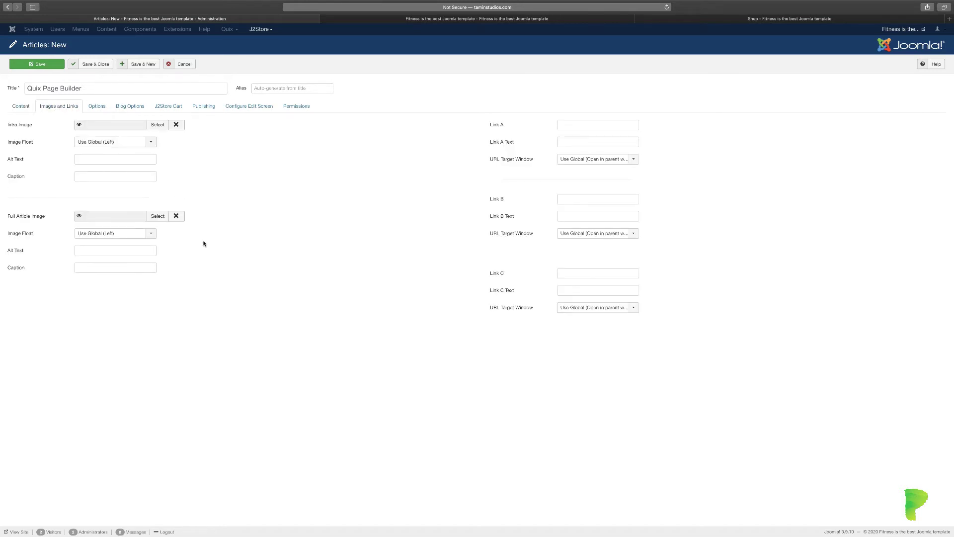
left_click(98, 106)
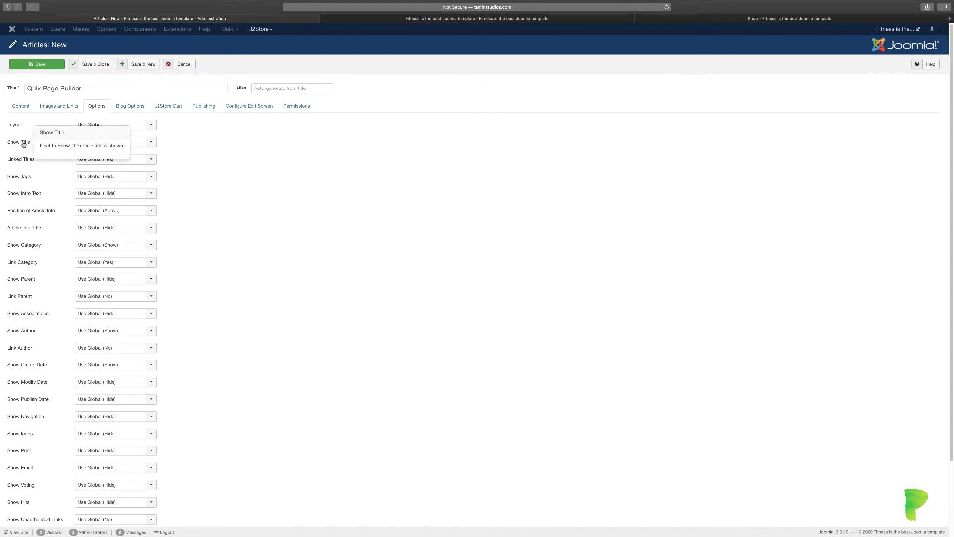
left_click(127, 159)
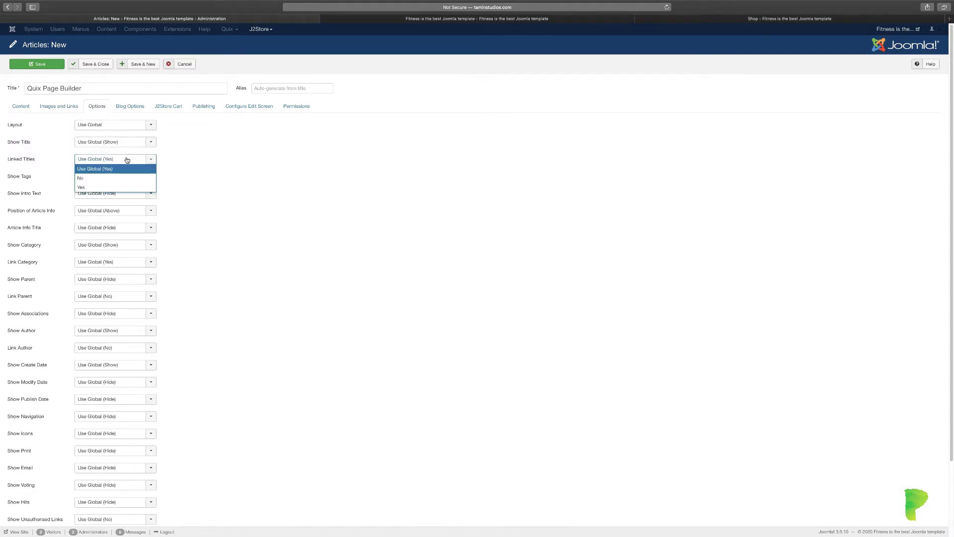
left_click(192, 200)
scroll(204, 256, "down", 1)
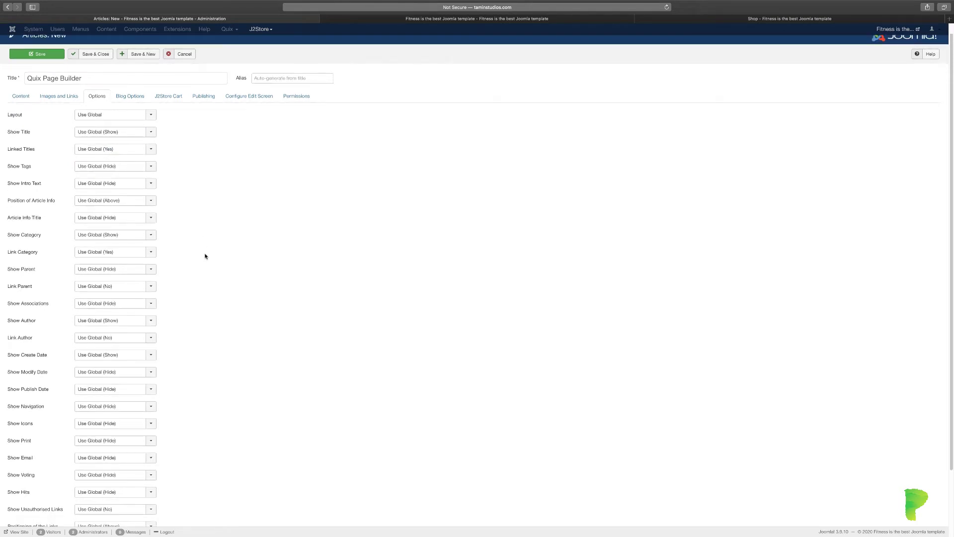
scroll(132, 274, "down", 3)
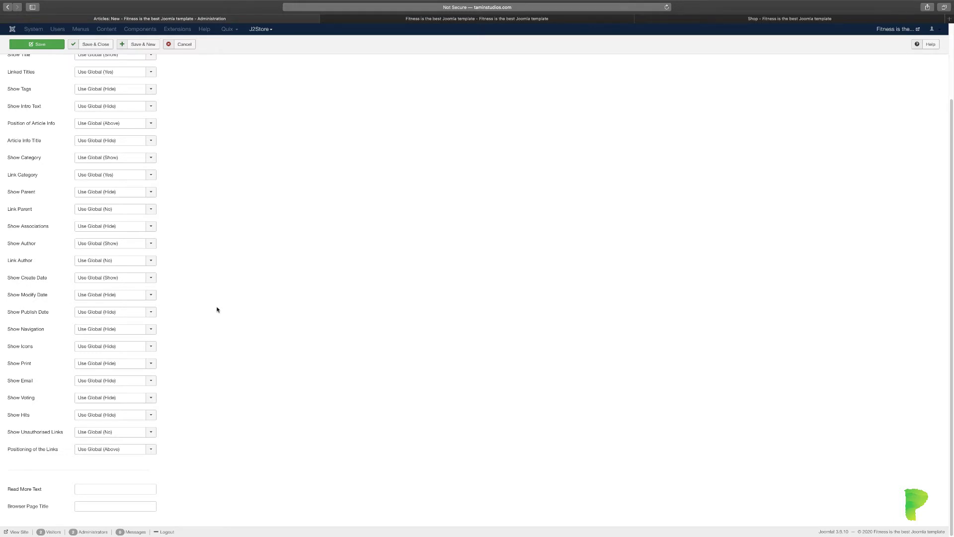
scroll(217, 310, "up", 4)
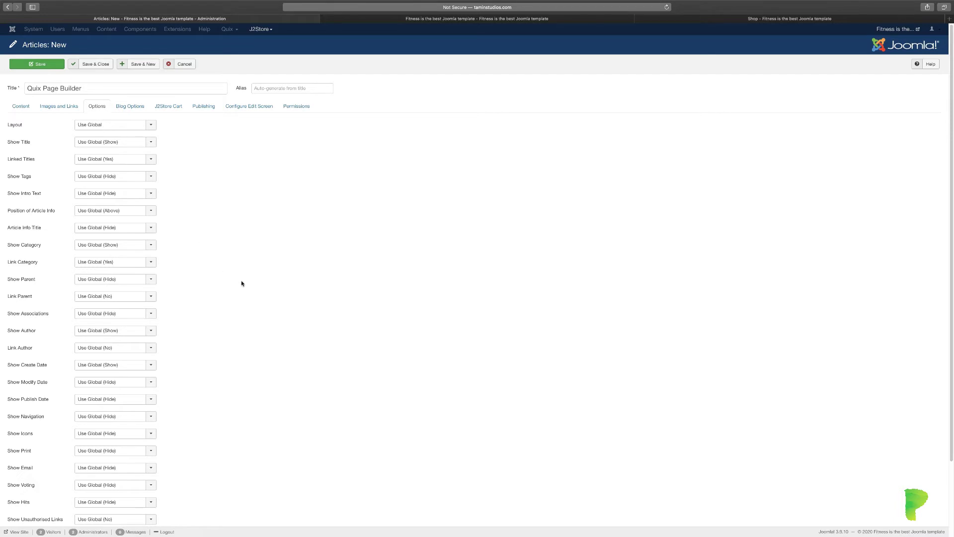
scroll(242, 284, "down", 1)
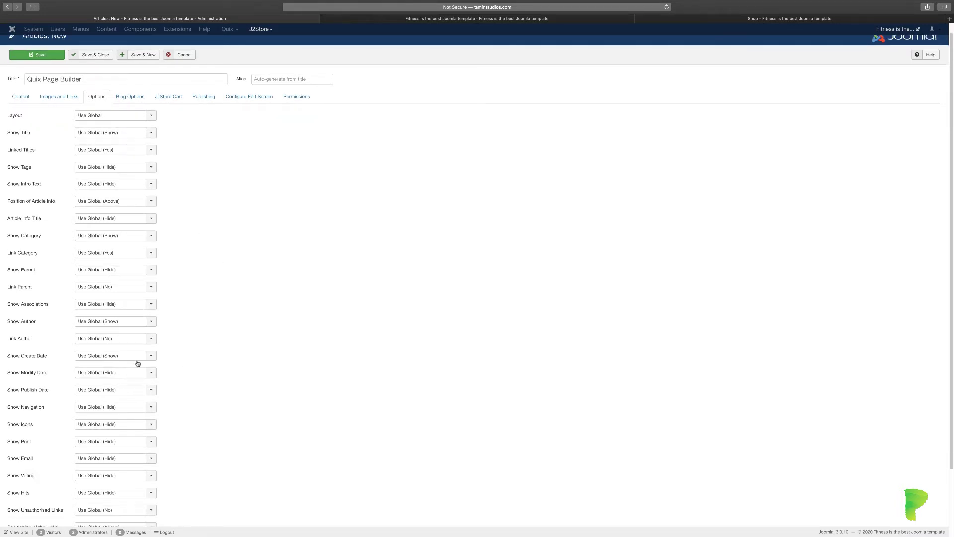
scroll(135, 365, "down", 3)
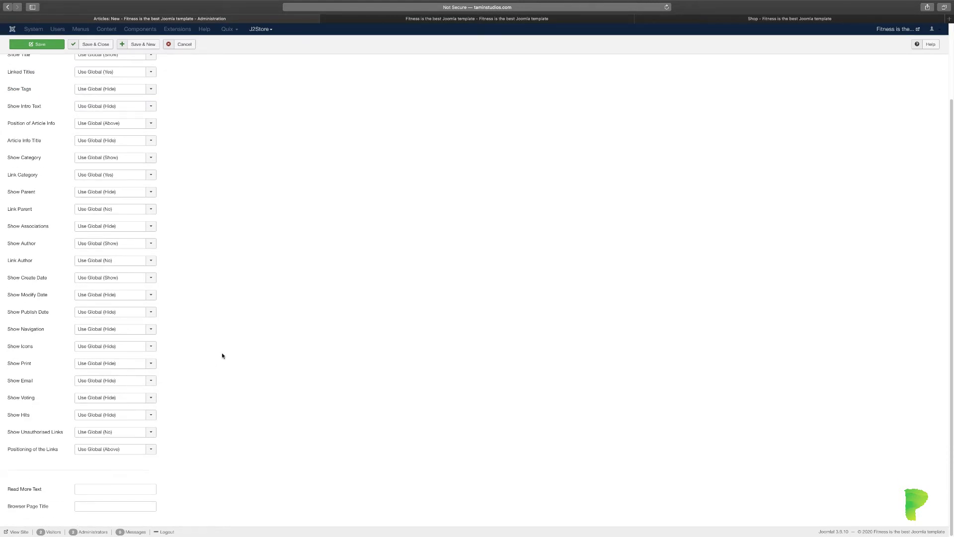
scroll(222, 355, "up", 3)
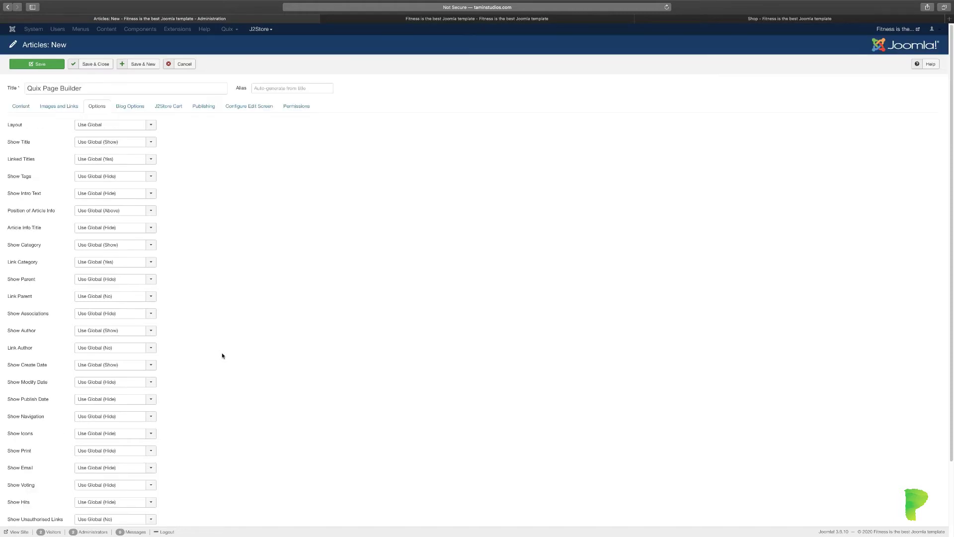
Cycle the post format through Video, Gallery, Quote, Audio, Link and Status, ending on Standard.
left_click(132, 106)
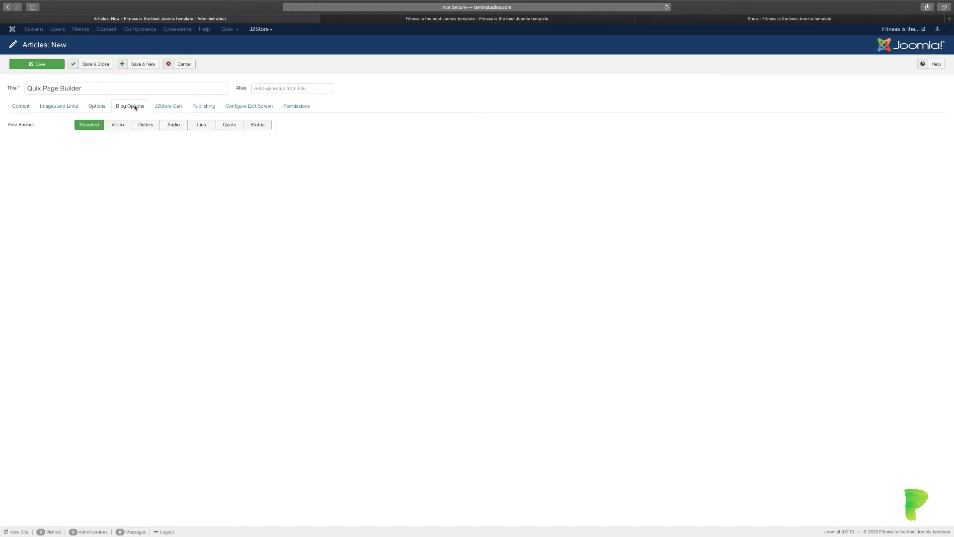
left_click(115, 126)
left_click(144, 126)
left_click(172, 128)
left_click(201, 127)
left_click(230, 126)
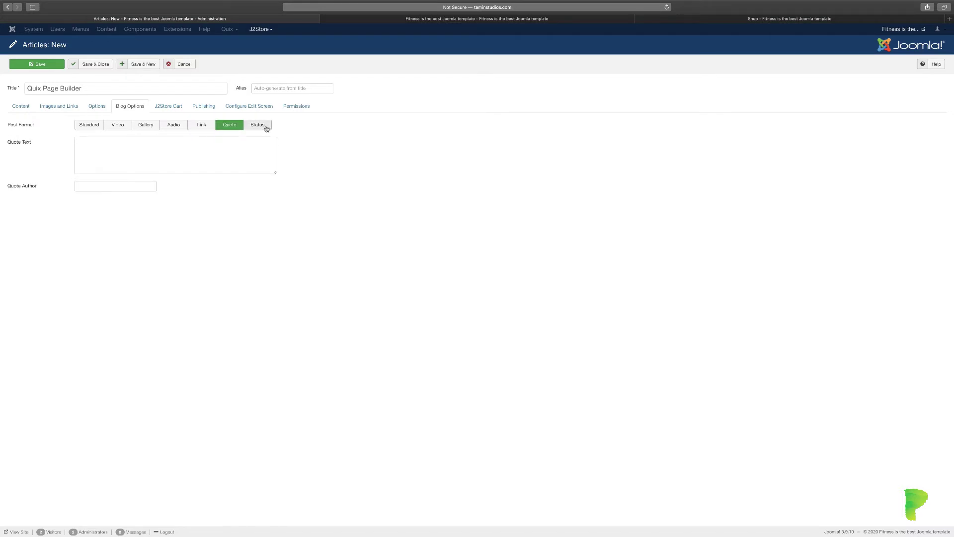
left_click(267, 125)
left_click(90, 127)
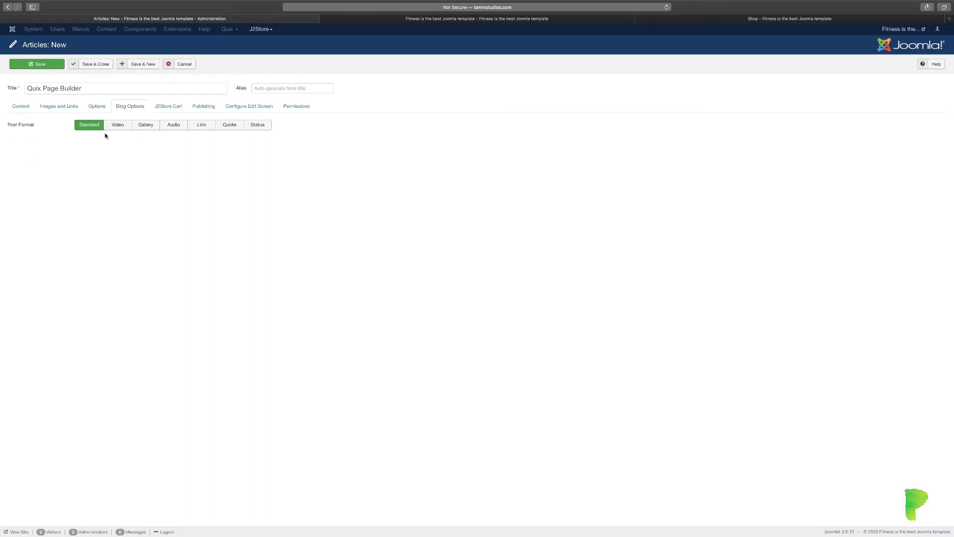
Browse the J2Store Cart, Publishing, Configure Edit Screen and Permissions tabs, then return to Content.
left_click(166, 109)
left_click(204, 107)
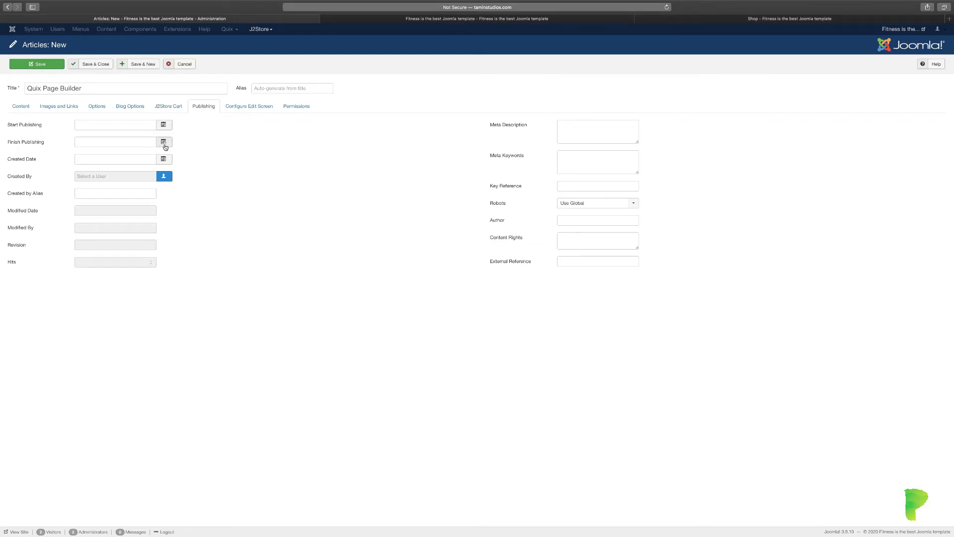
left_click(258, 108)
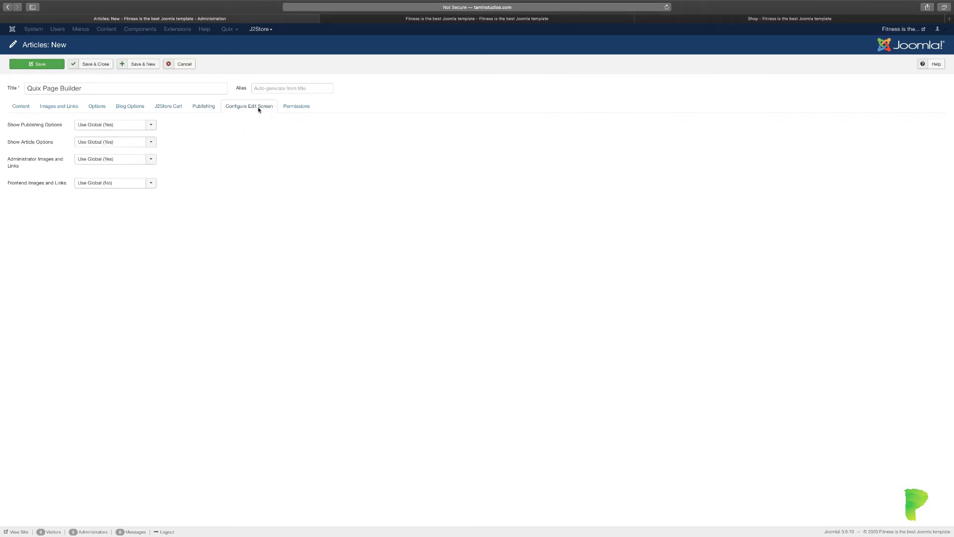
left_click(204, 108)
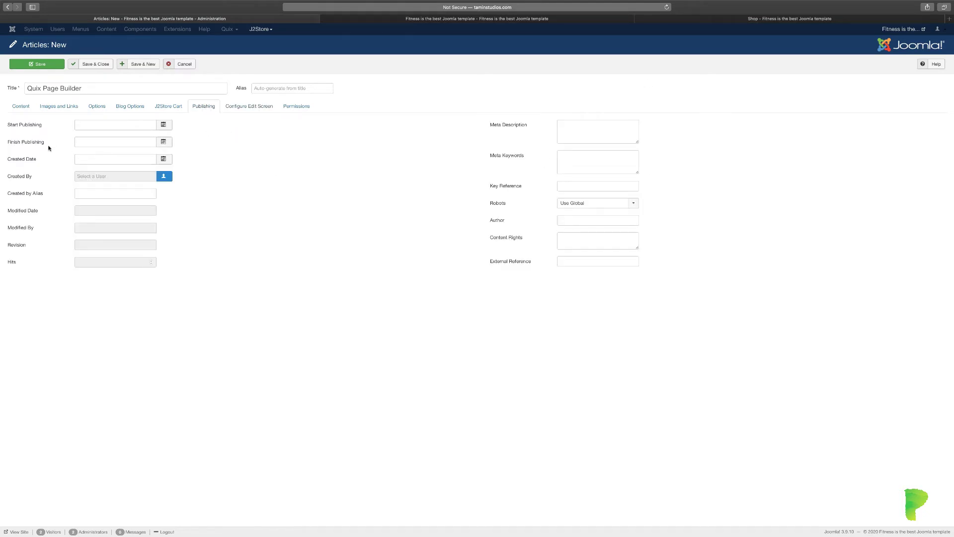
left_click(615, 139)
left_click(302, 111)
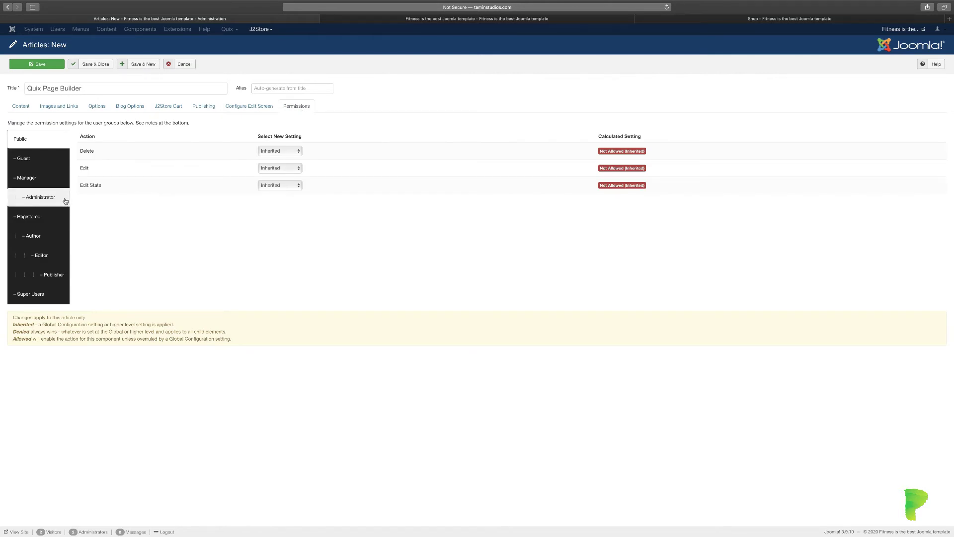
left_click(21, 107)
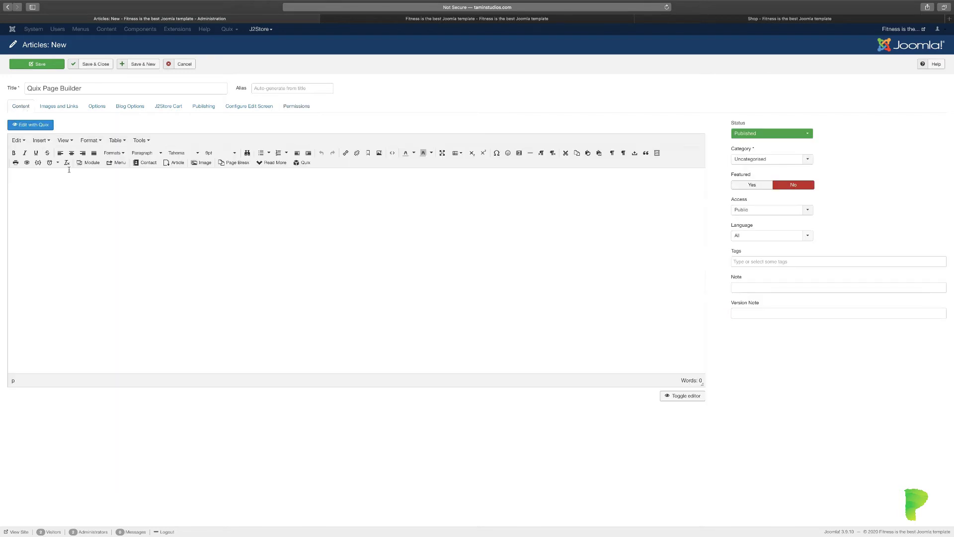
Save the article after Quix's save-first warning, then add a 1-1 full-width column section.
left_click(39, 126)
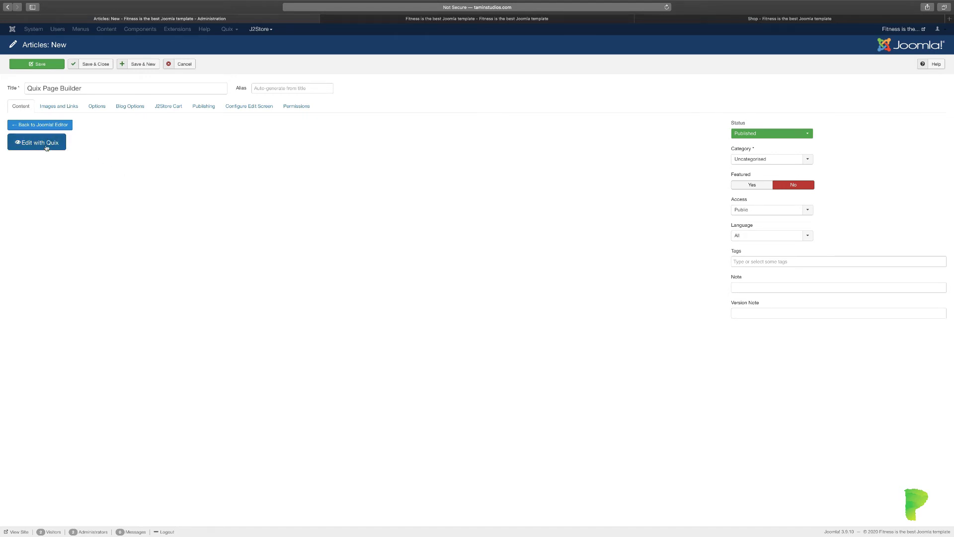
left_click(46, 147)
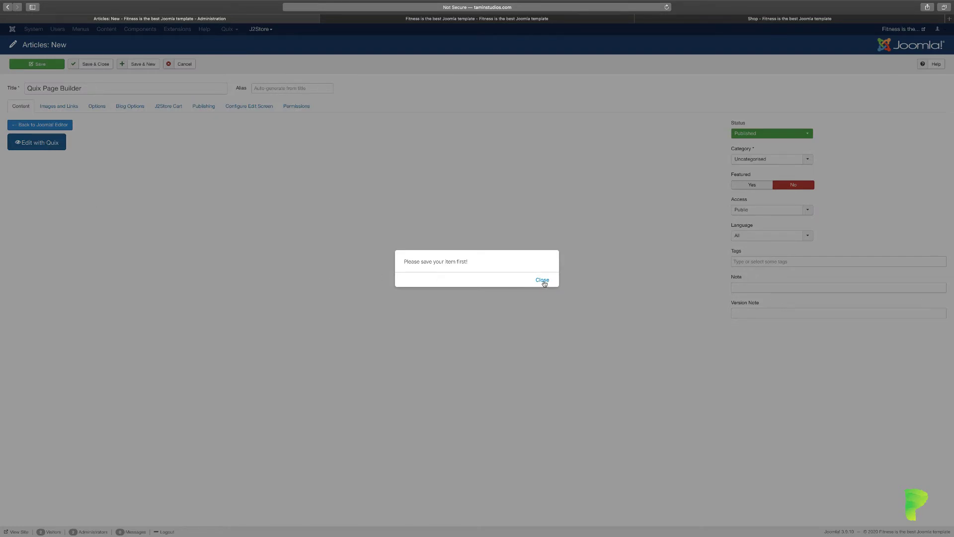
left_click(544, 283)
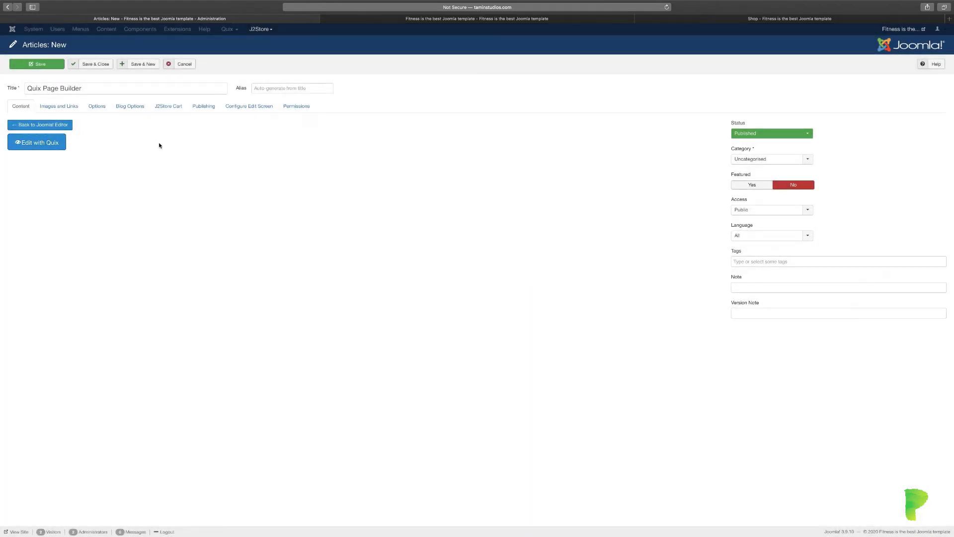
left_click(44, 65)
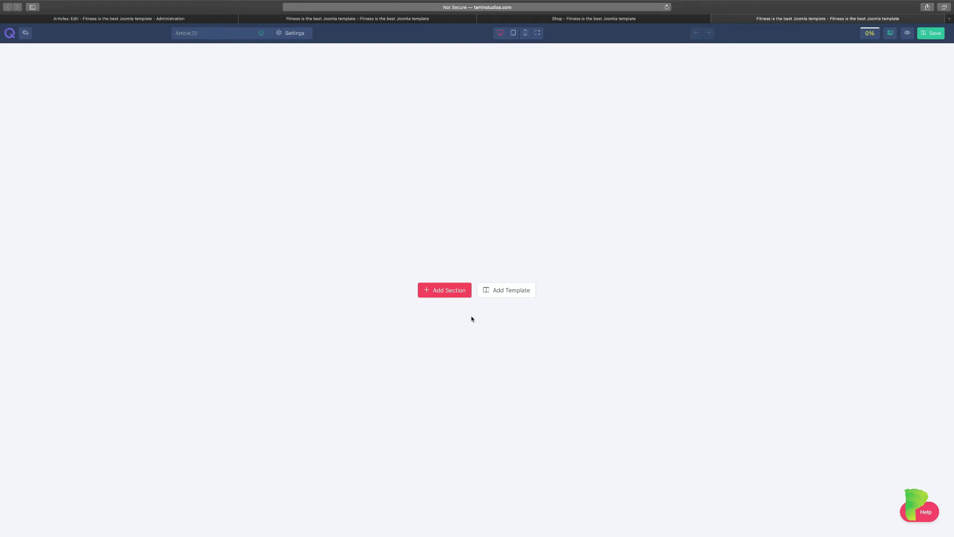
left_click(454, 293)
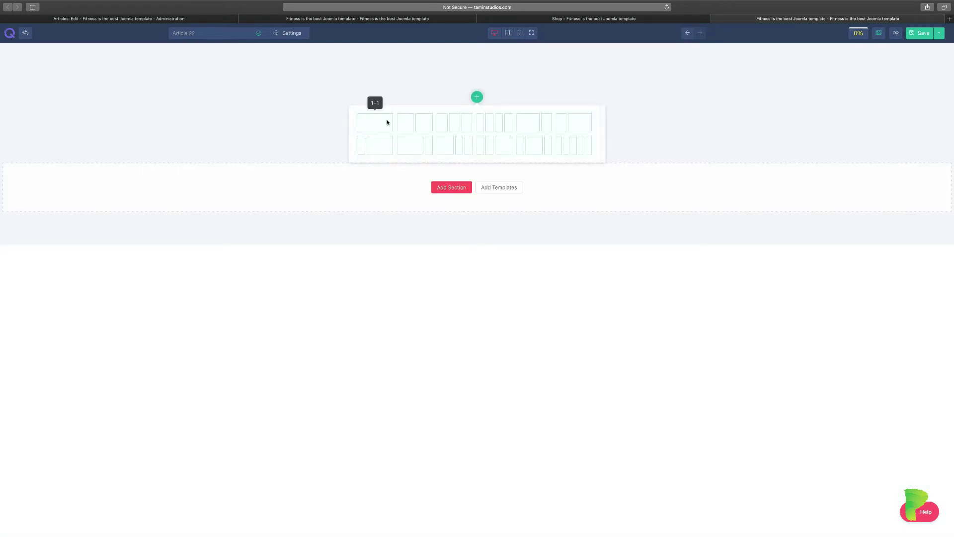
left_click(387, 124)
Open the column's Elements List, check My Elements, then scroll All down to the Video elements.
left_click(478, 99)
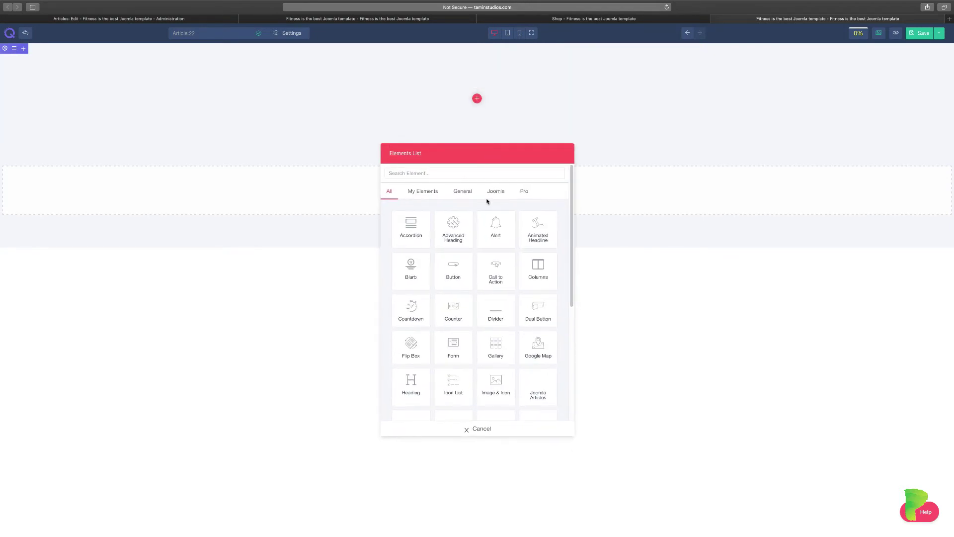
left_click(439, 196)
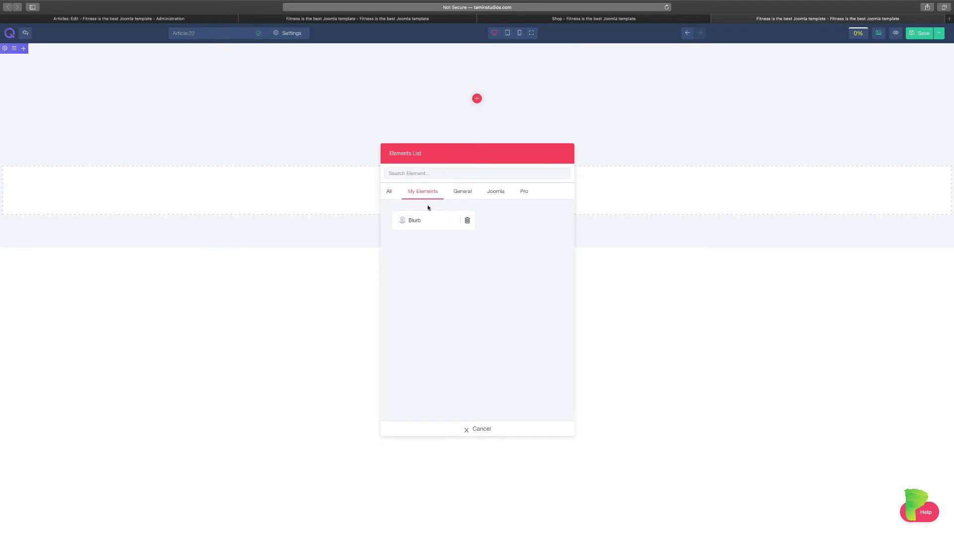
left_click(391, 191)
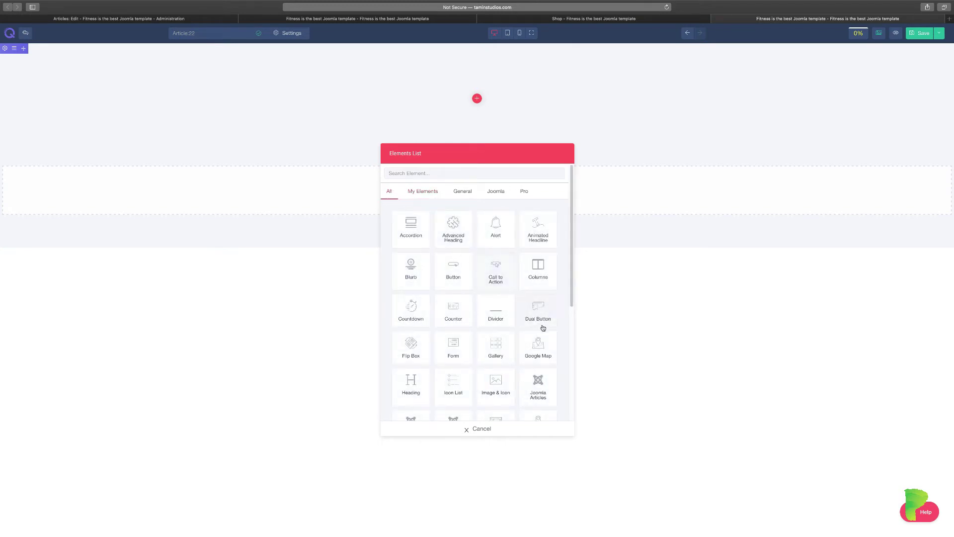
scroll(543, 328, "down", 5)
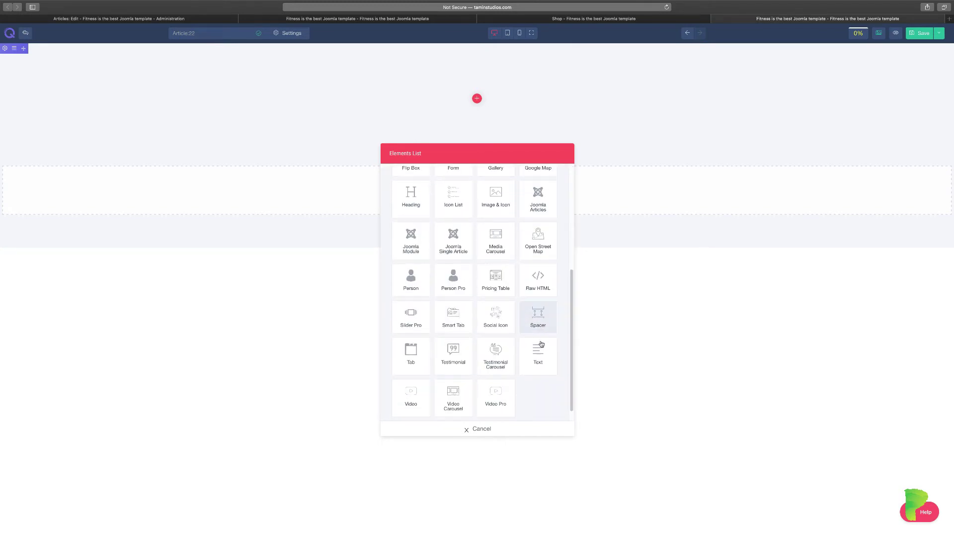
Add and apply a Video Pro element showing the Quix overview video, then delete it.
left_click(501, 404)
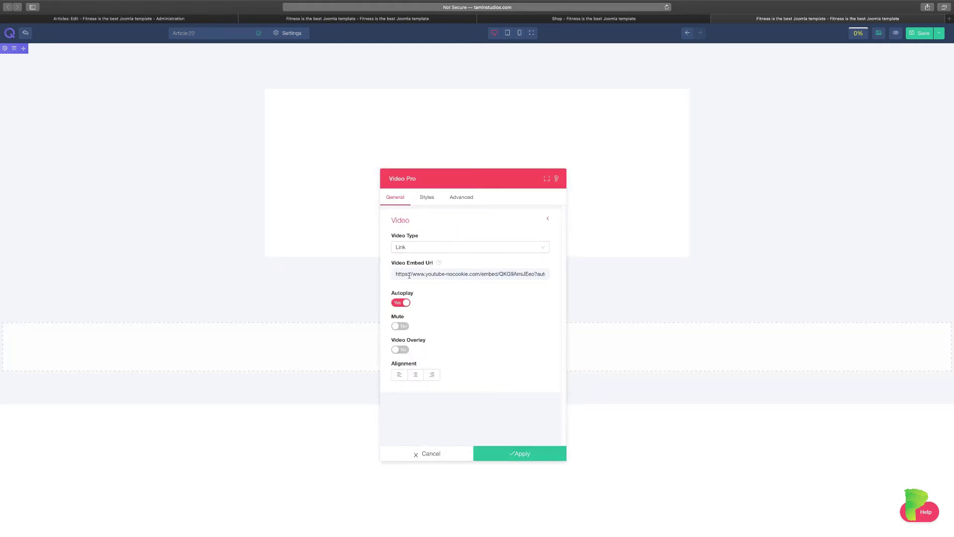
left_click(523, 454)
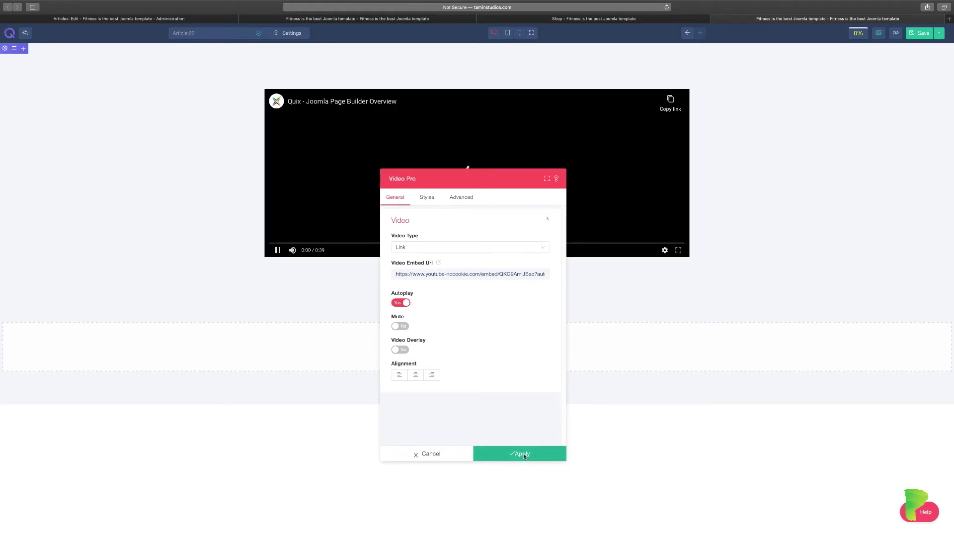
left_click(523, 454)
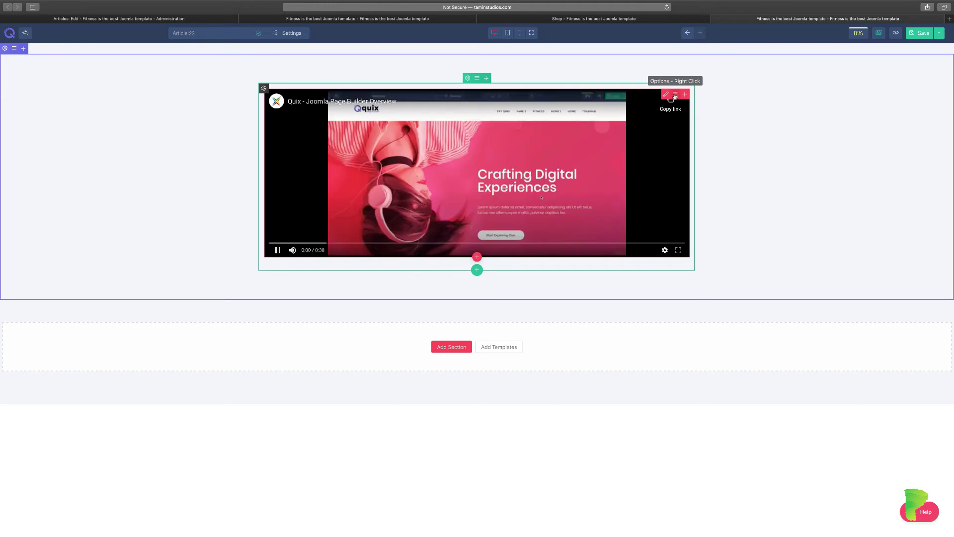
left_click(277, 250)
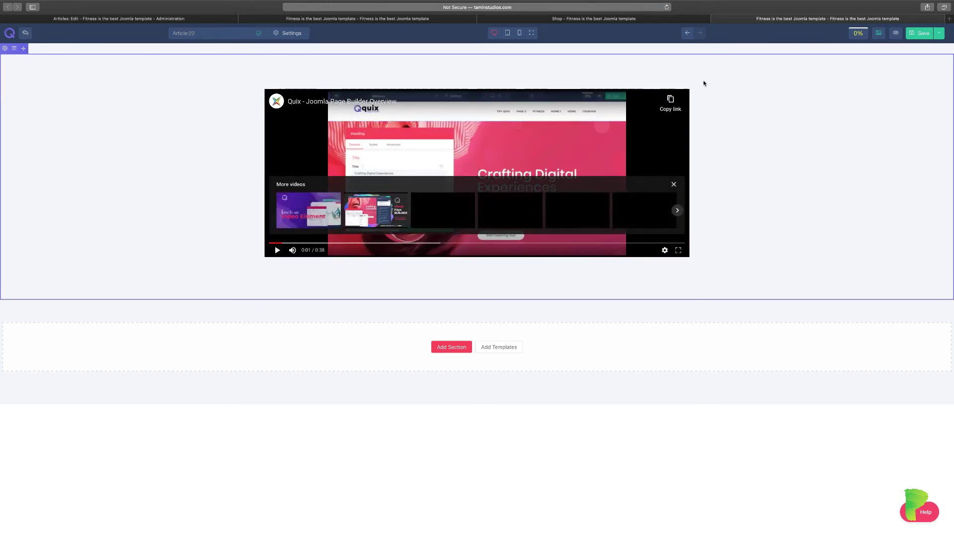
right_click(676, 107)
left_click(698, 194)
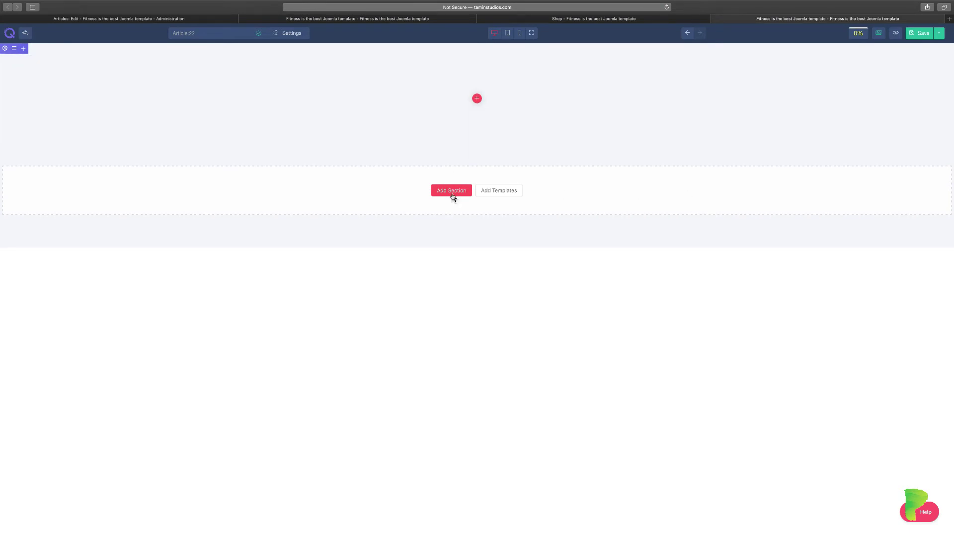
Browse the section library's templates and insert the Design 8 section.
left_click(503, 194)
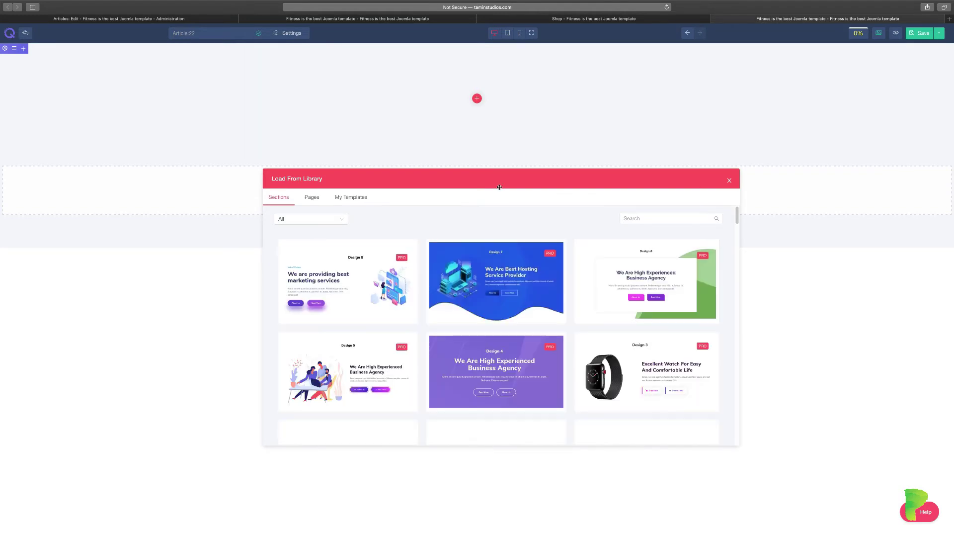
left_click_drag(507, 173, 514, 143)
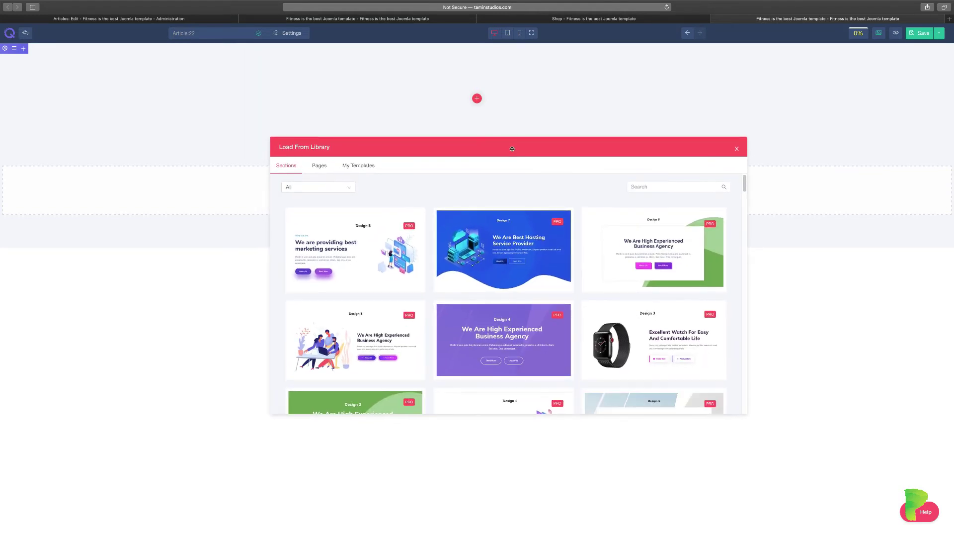
mouse_move(476, 257)
mouse_move(744, 181)
left_mouse_down()
mouse_move(743, 213)
mouse_move(744, 177)
left_mouse_up()
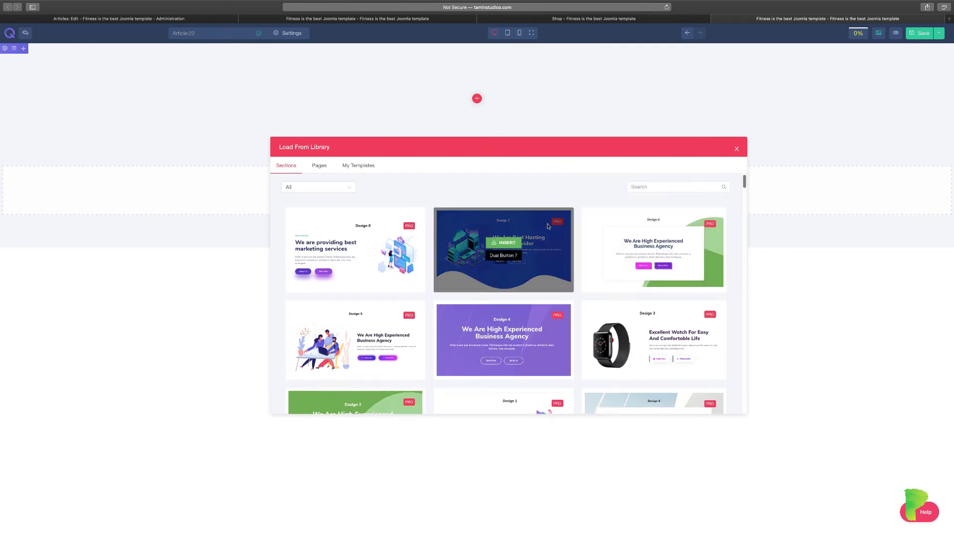
mouse_move(380, 249)
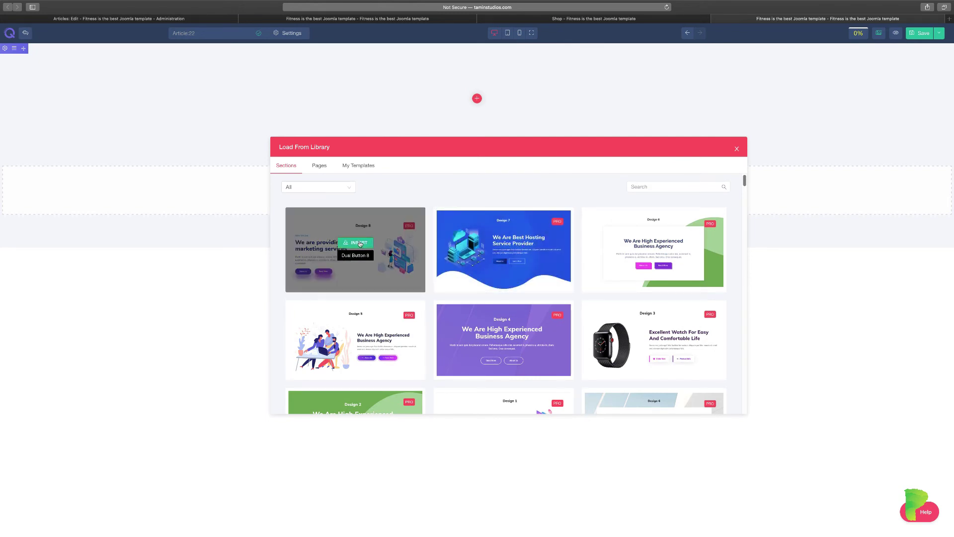
mouse_move(558, 227)
left_click(359, 244)
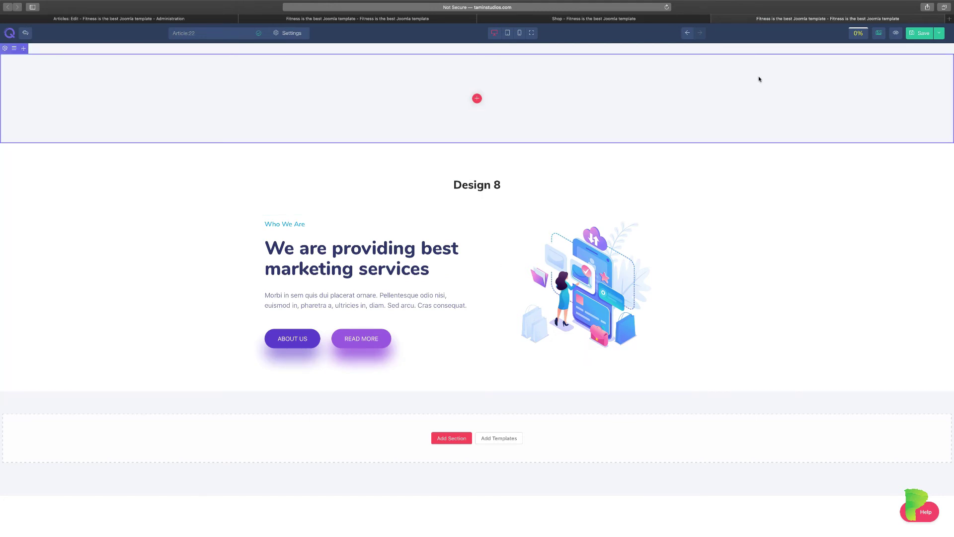
Delete the empty section sitting above Design 8.
left_click(14, 48)
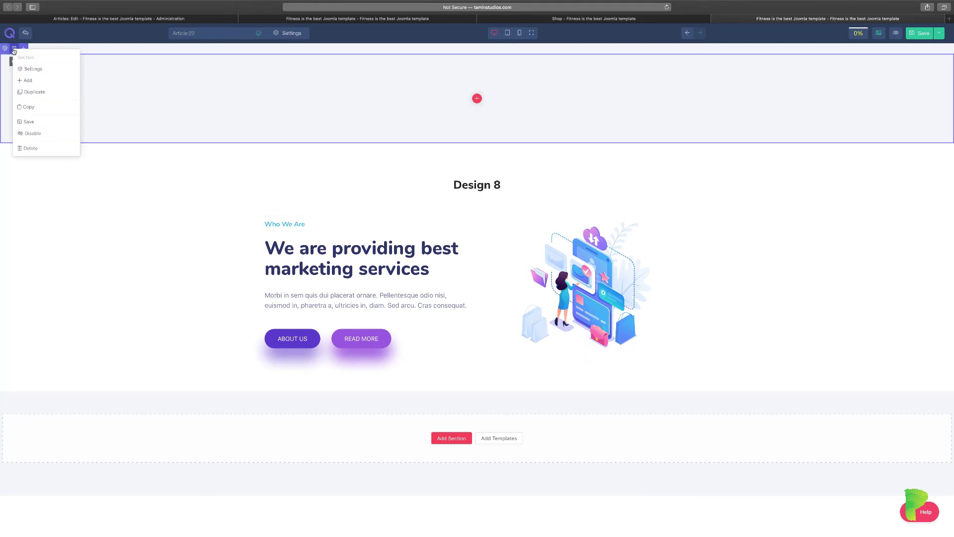
left_click(30, 148)
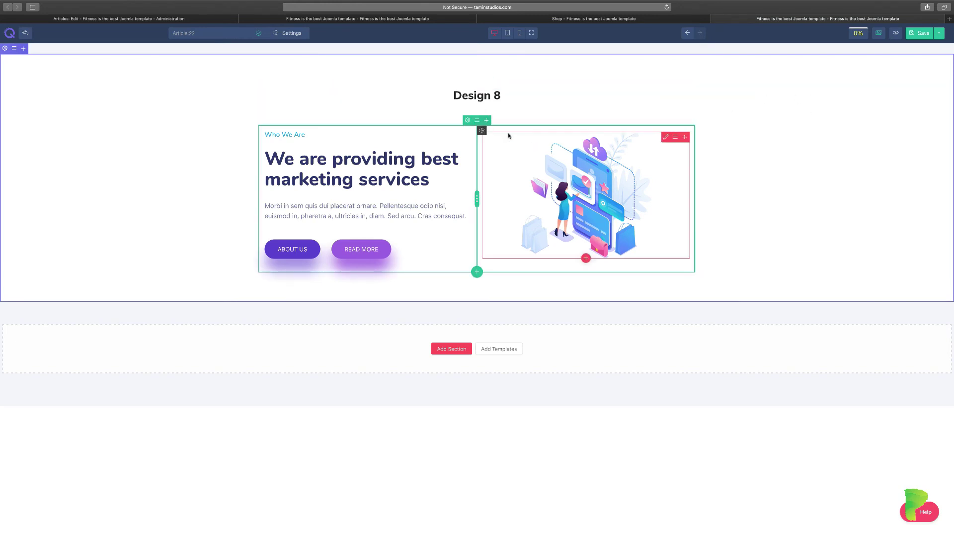
left_click(194, 19)
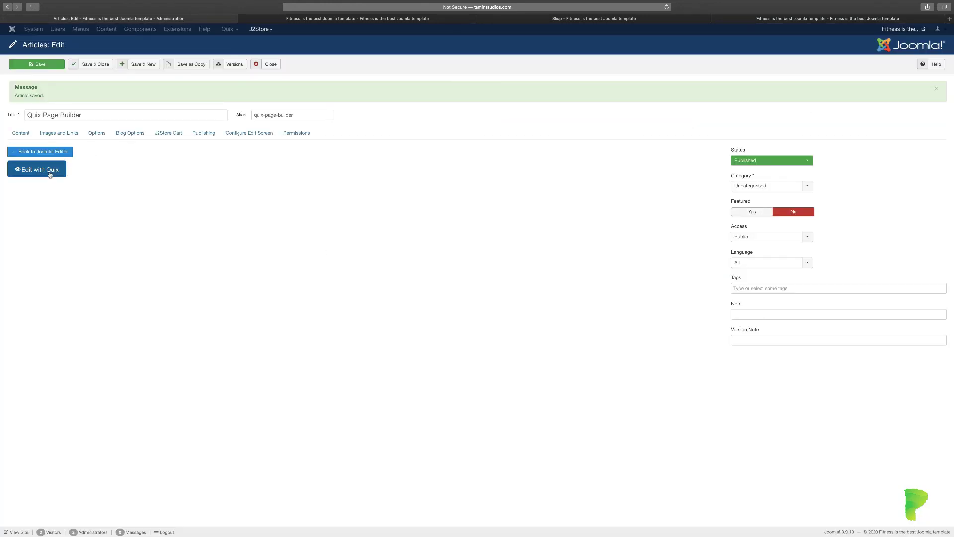
left_click(758, 18)
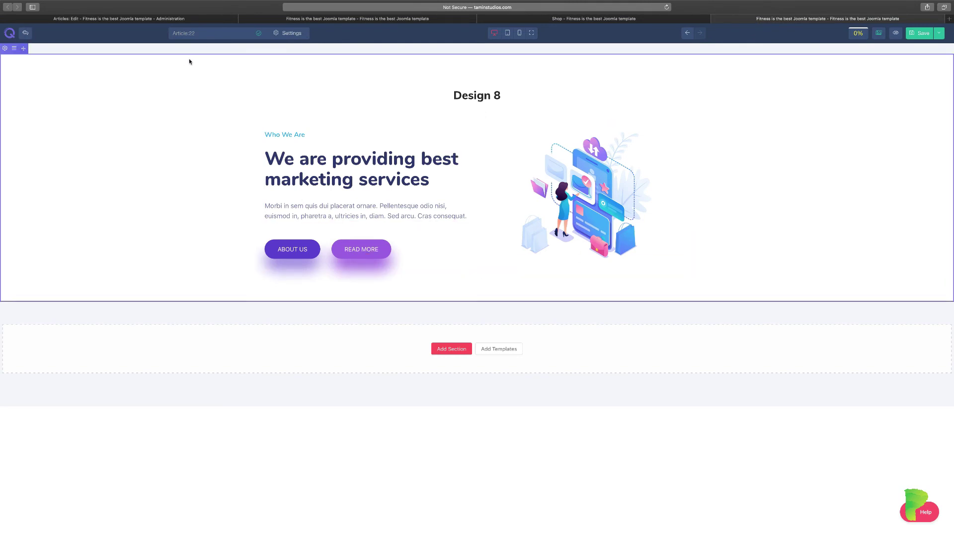
Save the Quix page layout and check the Joomla article editor tab.
left_click(921, 34)
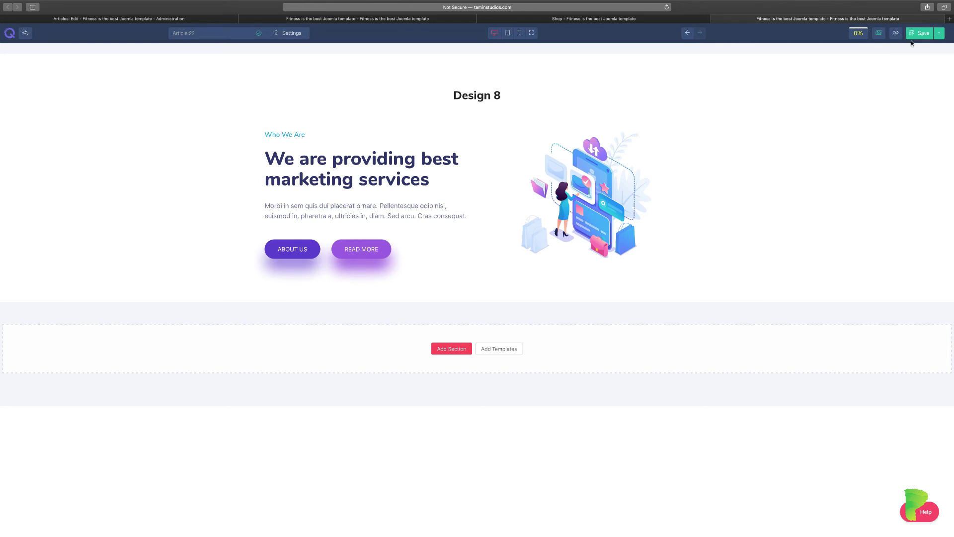
left_click(192, 20)
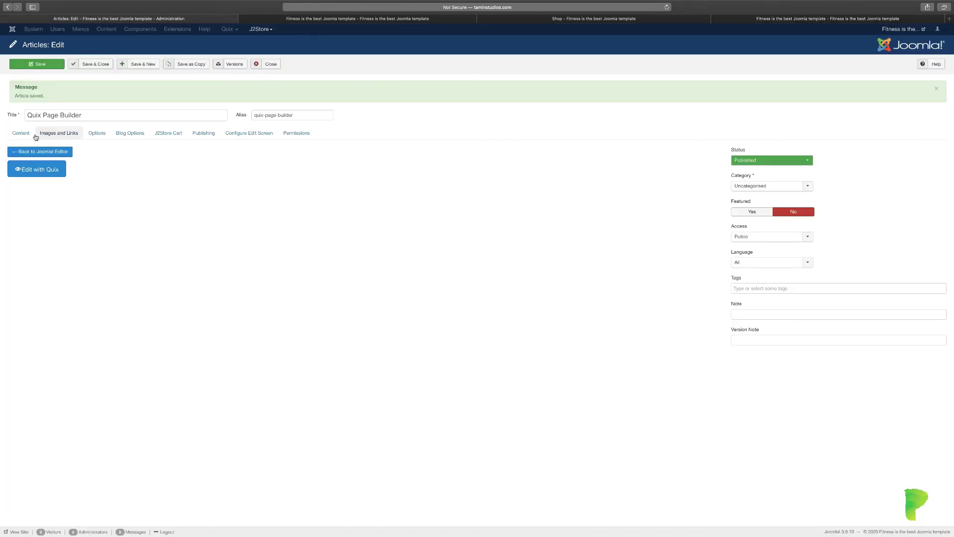
left_click(855, 19)
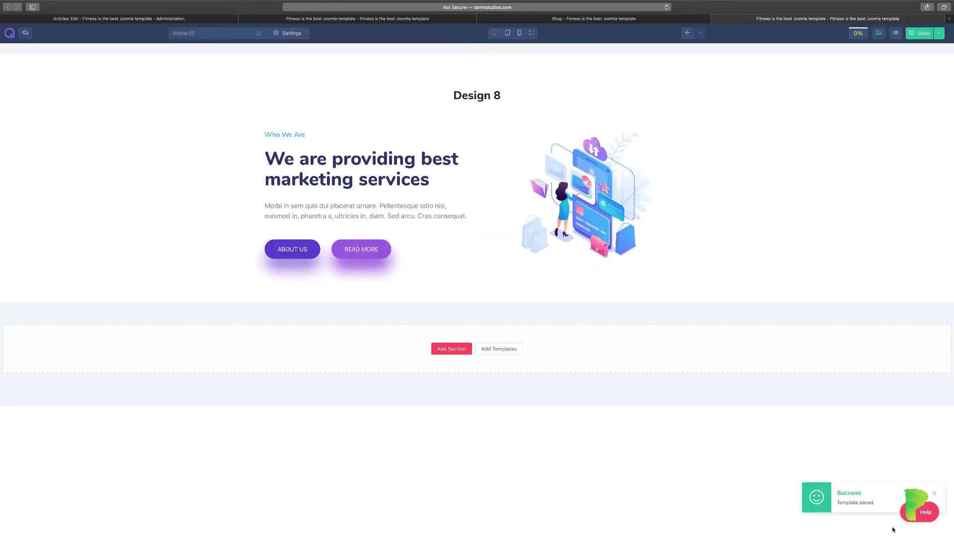
Back in the Articles: Edit tab, Save & Close the Quix Page Builder article.
left_click(24, 16)
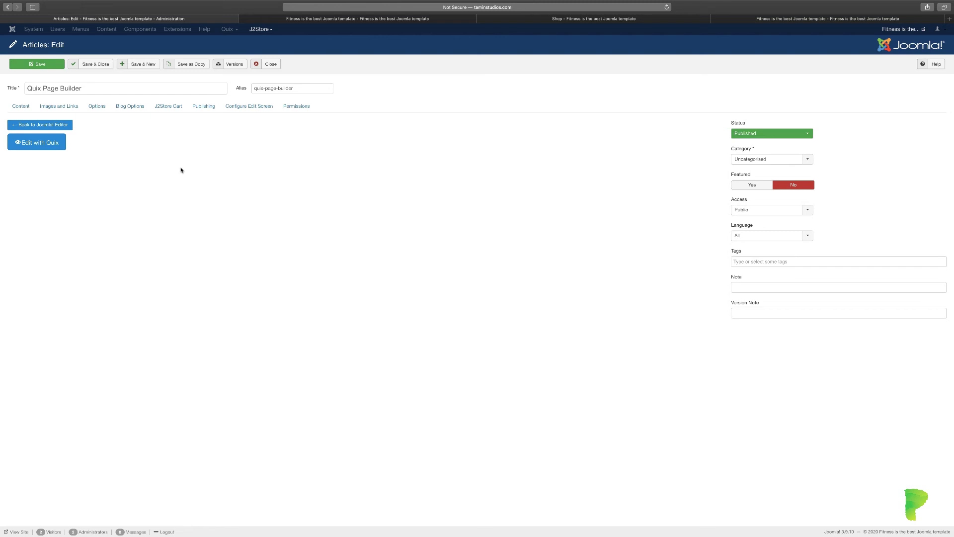
left_click(820, 20)
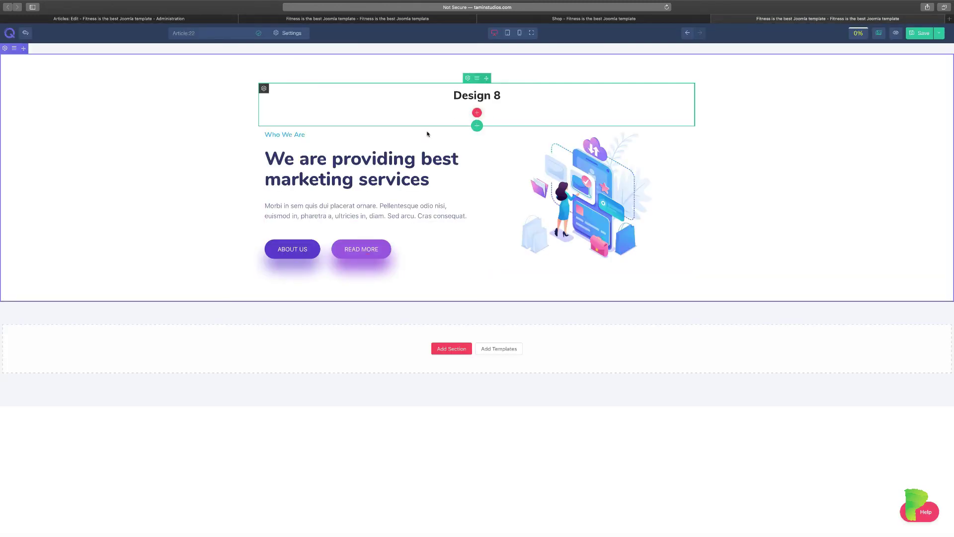
left_click(171, 19)
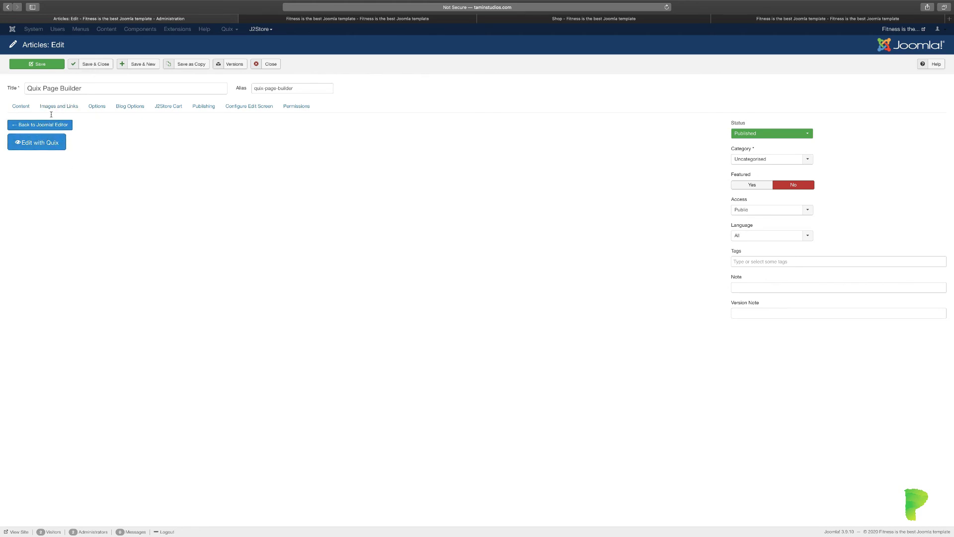
left_click(95, 66)
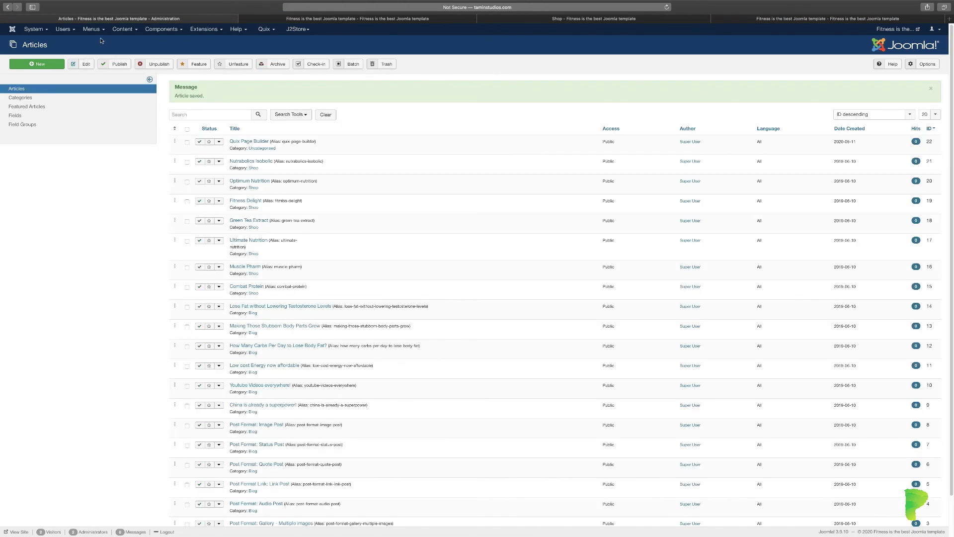
Start a new Main Menu item titled 'Quix Page Builder'.
left_click(90, 29)
mouse_move(120, 78)
left_click(167, 79)
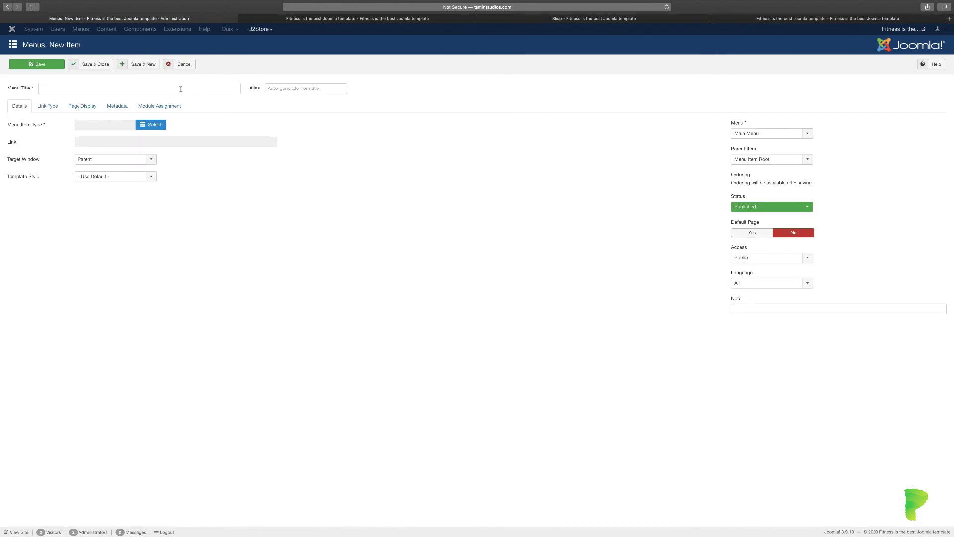
left_click(181, 89)
type("Quix Page Builder")
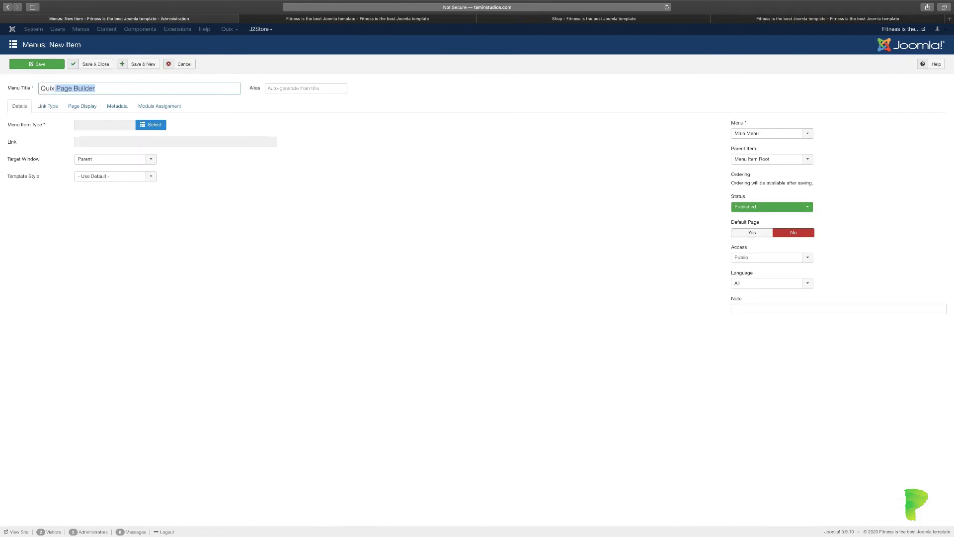
Set the menu item type to Articles > Single Article.
left_click(152, 125)
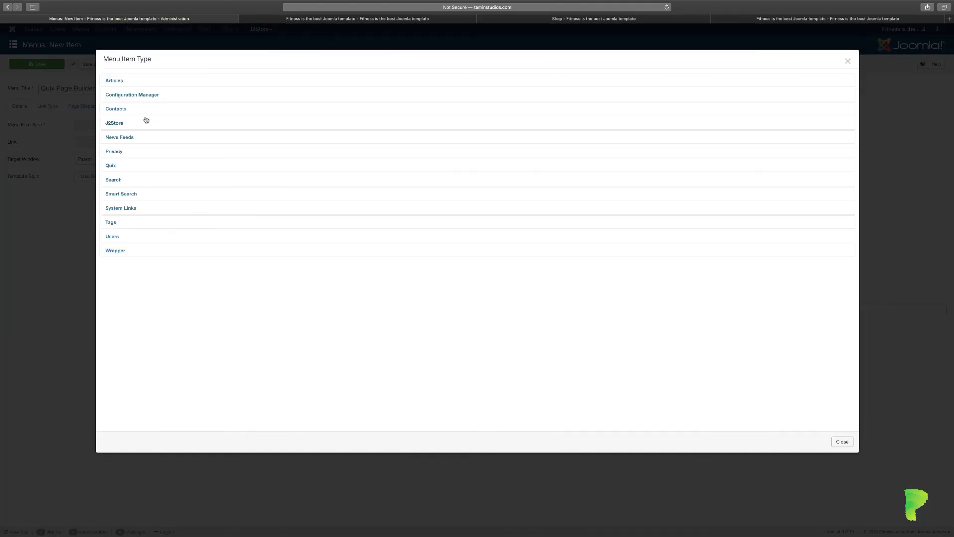
left_click(114, 81)
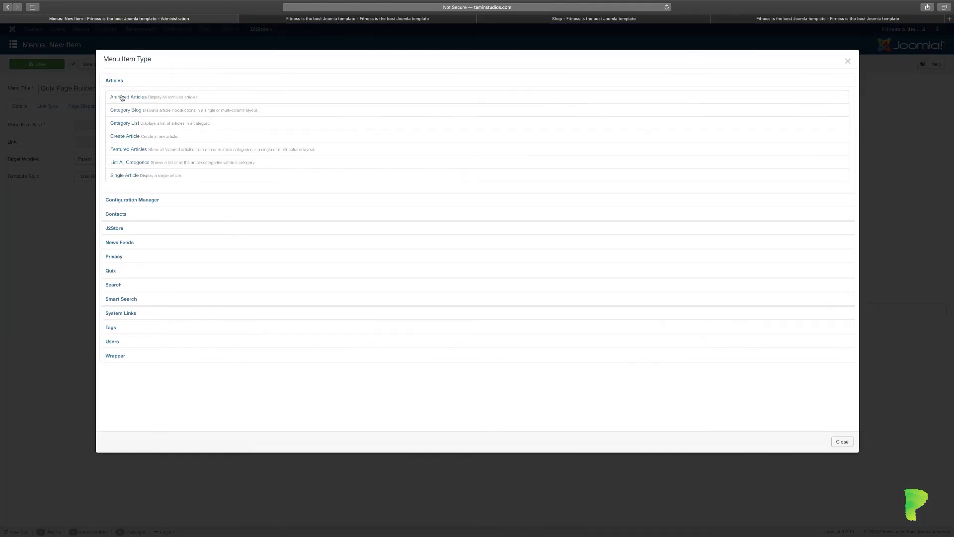
left_click(126, 176)
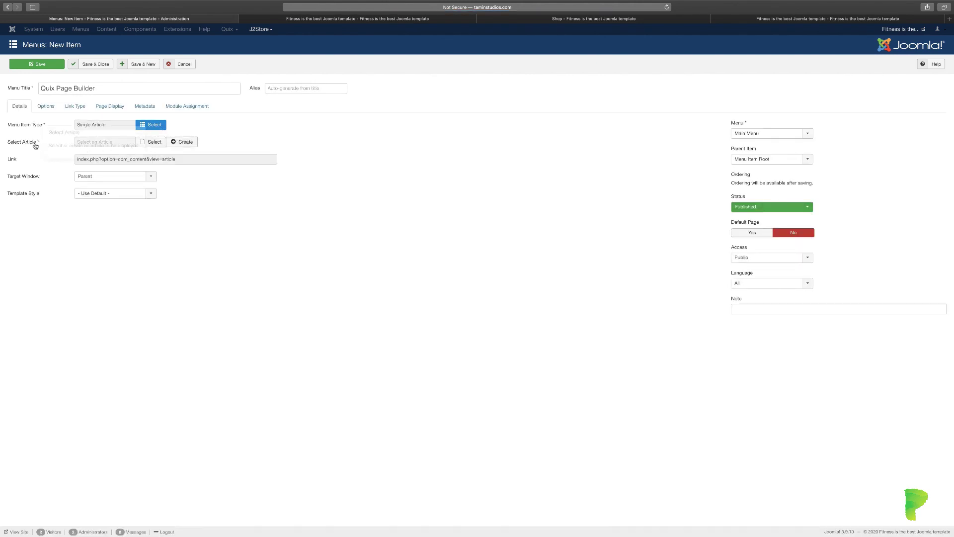
Point the menu item at the 'Quix Page Builder' article, give it alias 'quix', and save.
left_click(151, 145)
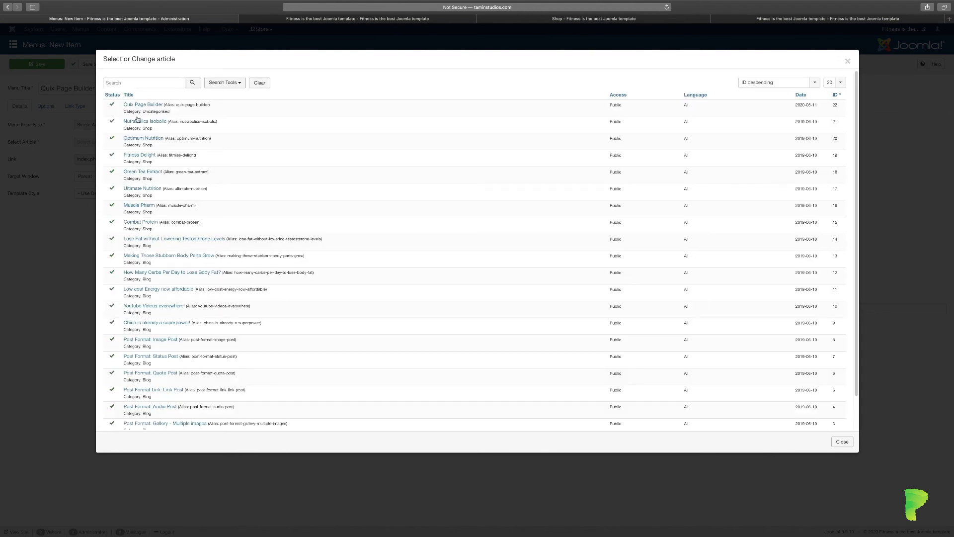
left_click(143, 105)
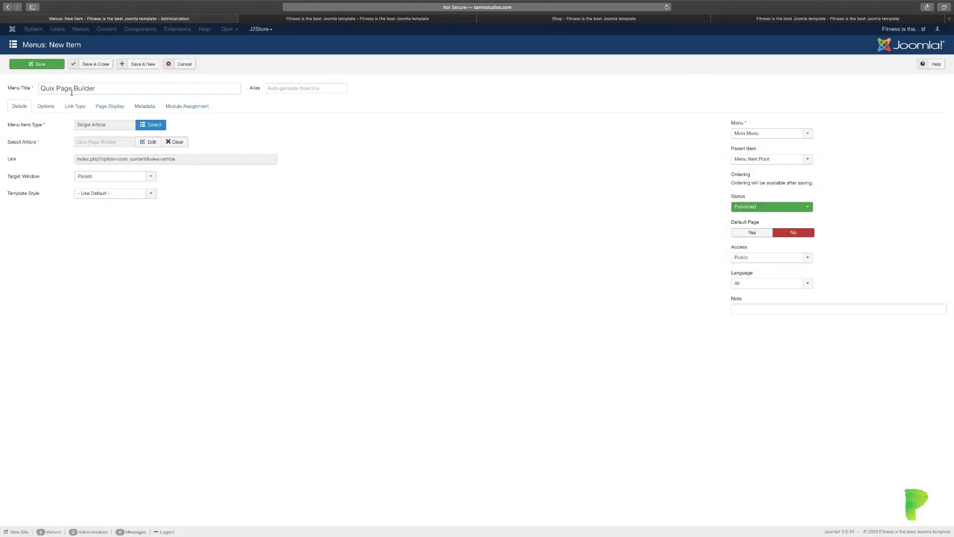
left_click_drag(54, 88, 103, 88)
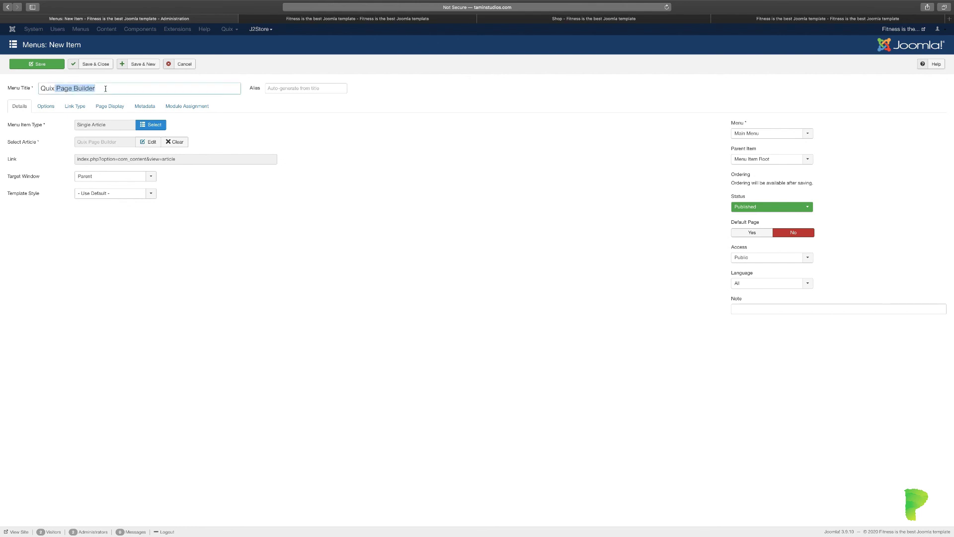
left_click(274, 87)
type("quix")
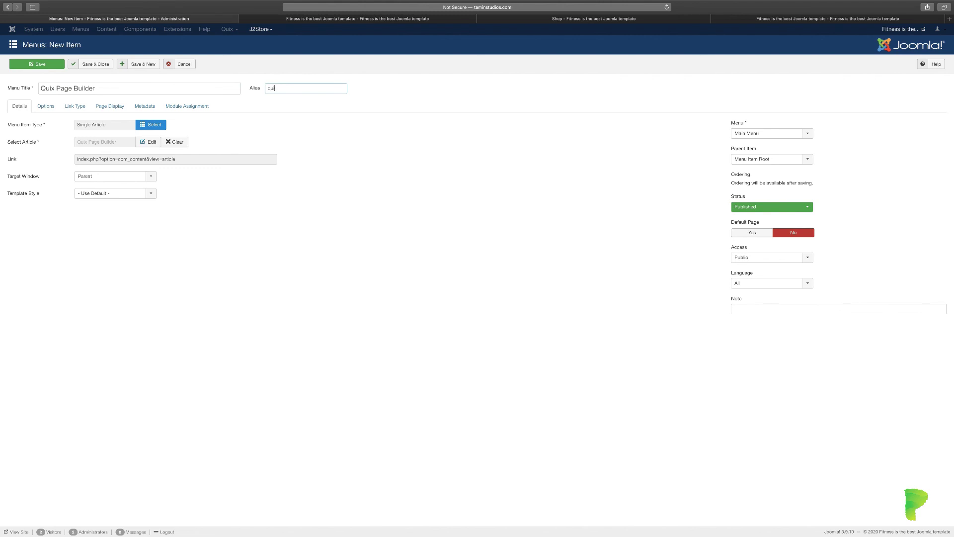
left_click(49, 68)
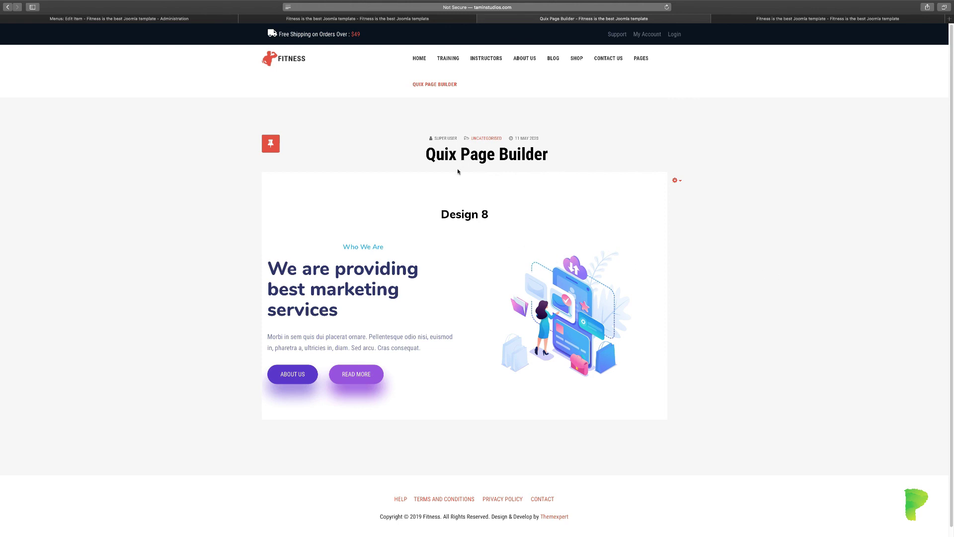
scroll(488, 336, "down", 1)
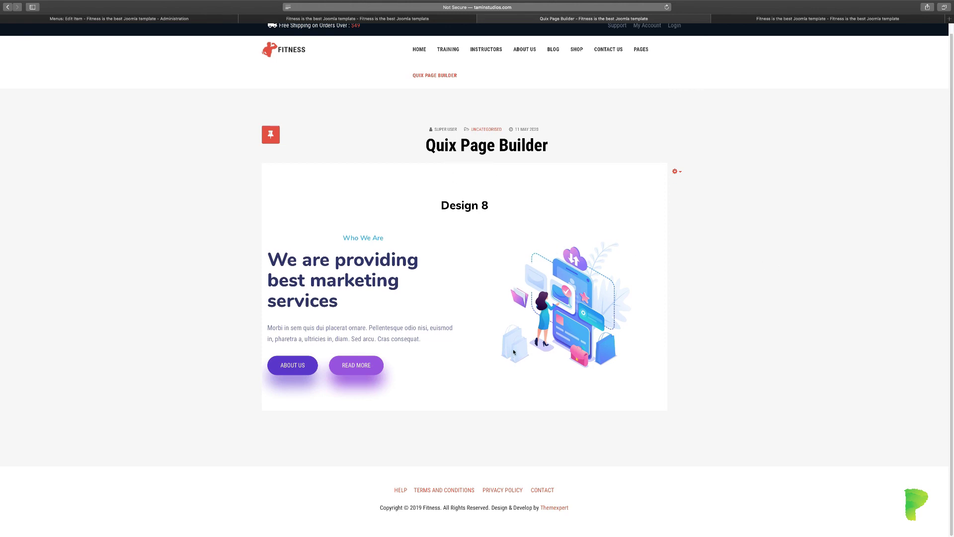